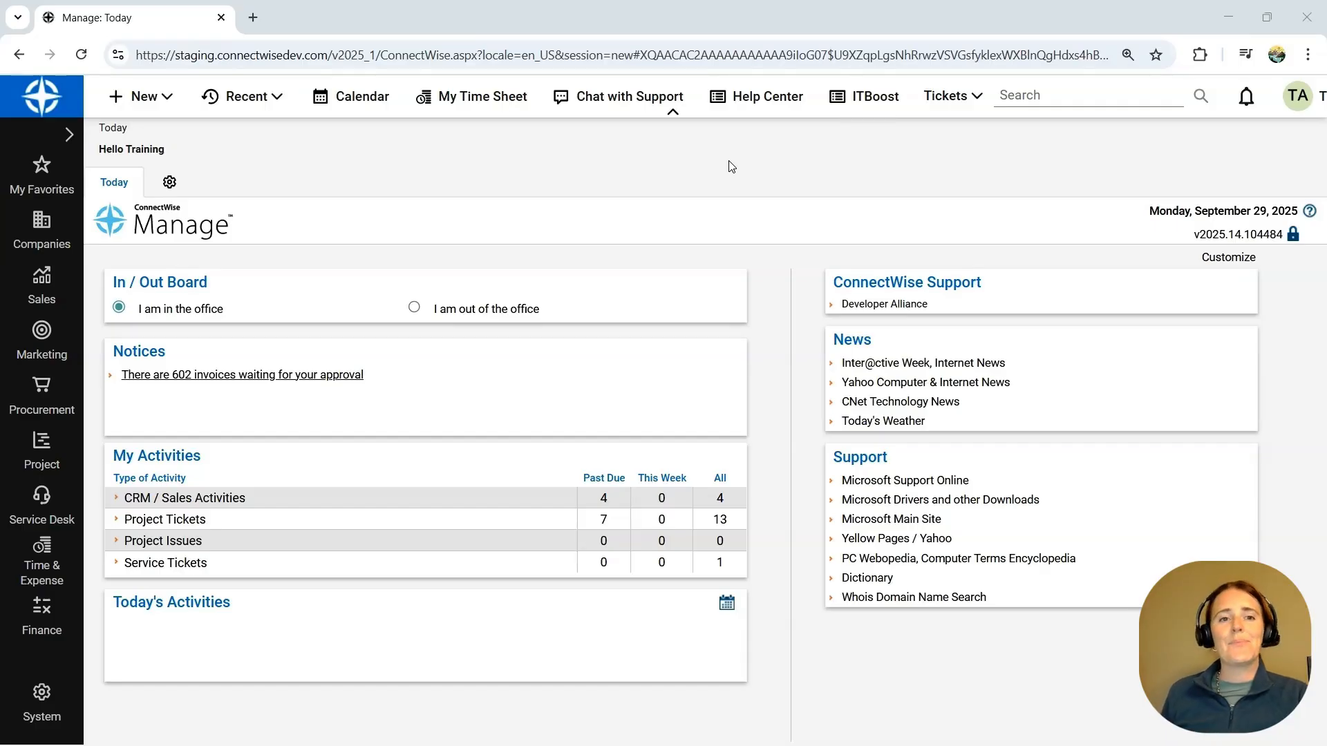
# - Open the company search, dismiss the contact sync notice, list all active leads and companies, and review the list's columns
pyautogui.click(38, 234)
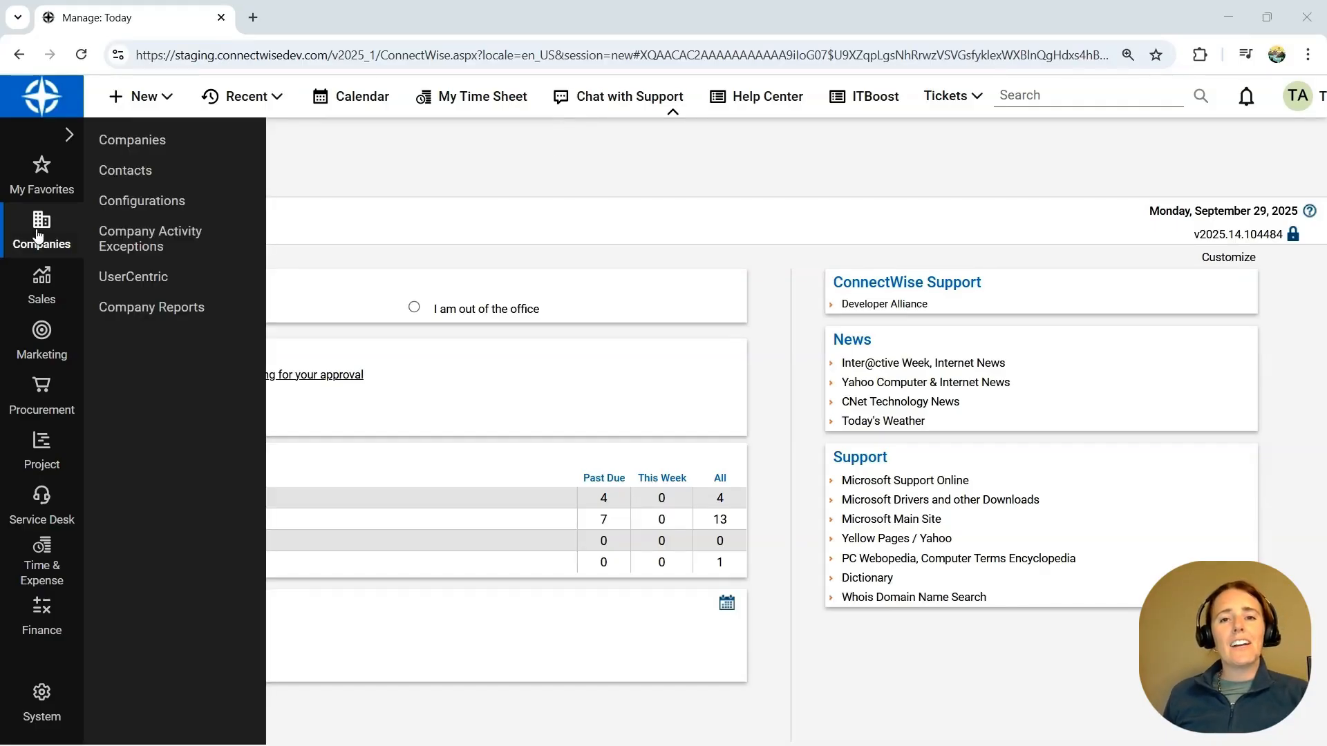
pyautogui.click(145, 143)
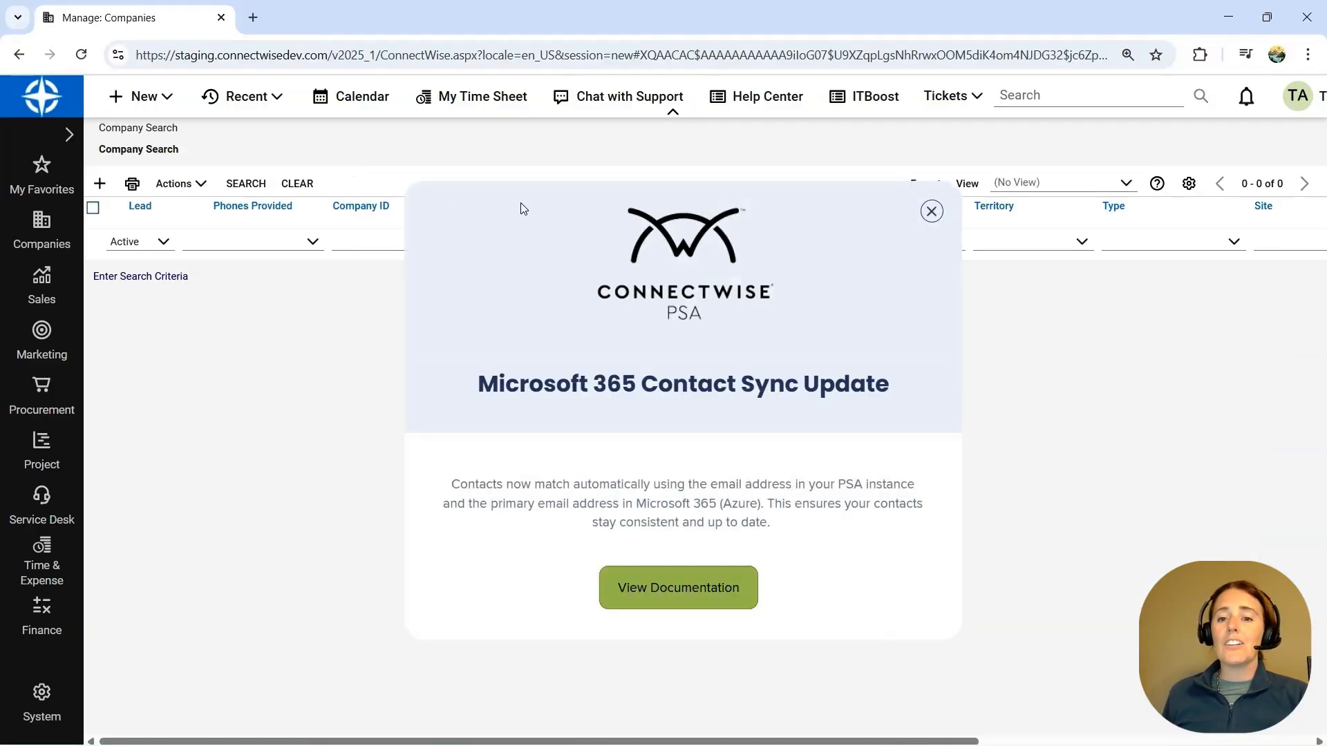
pyautogui.click(931, 211)
pyautogui.click(242, 184)
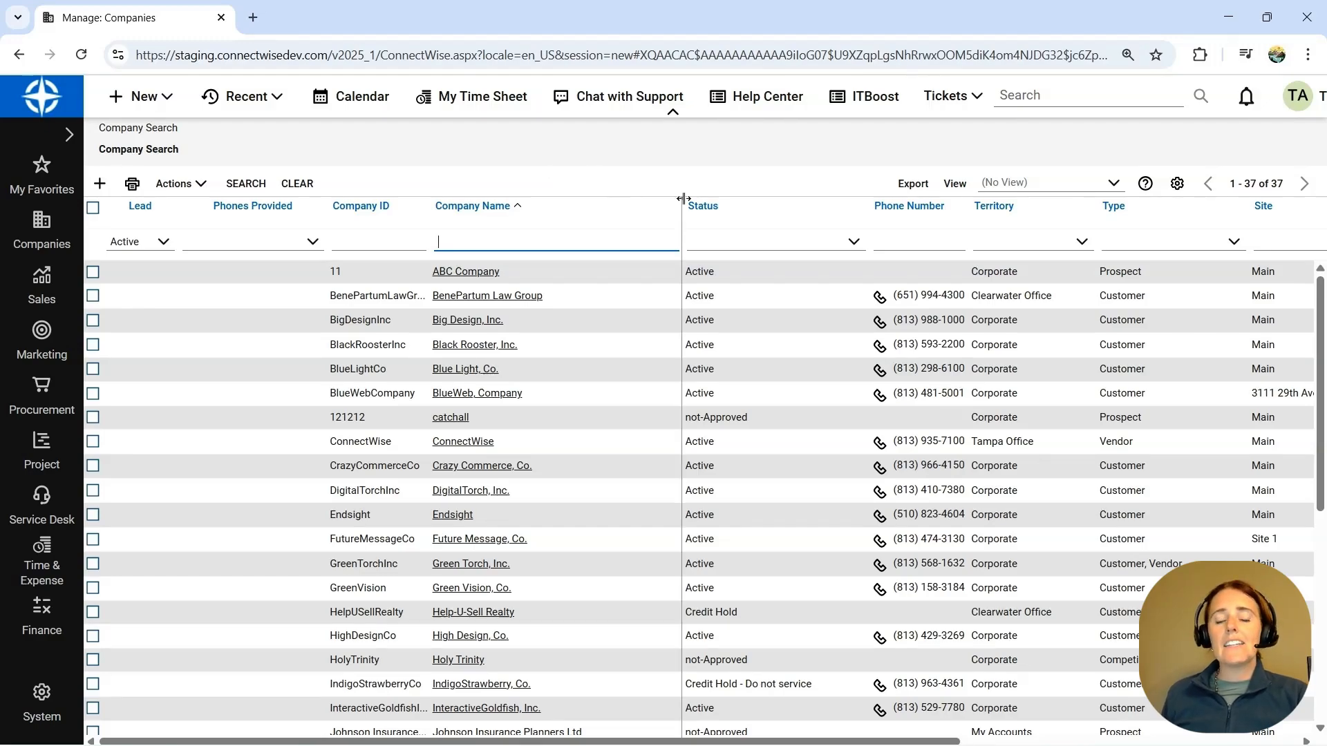
pyautogui.click(753, 563)
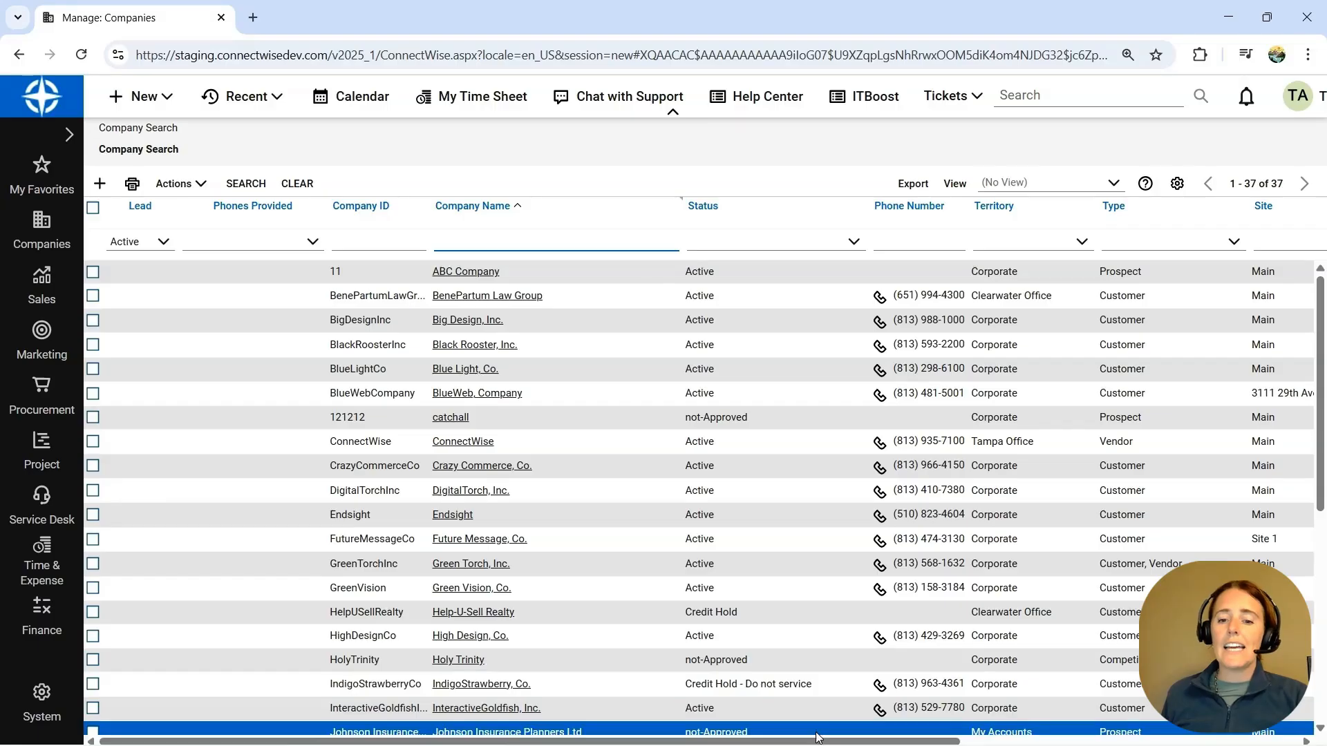
pyautogui.moveTo(822, 743); pyautogui.dragTo(1169, 744)
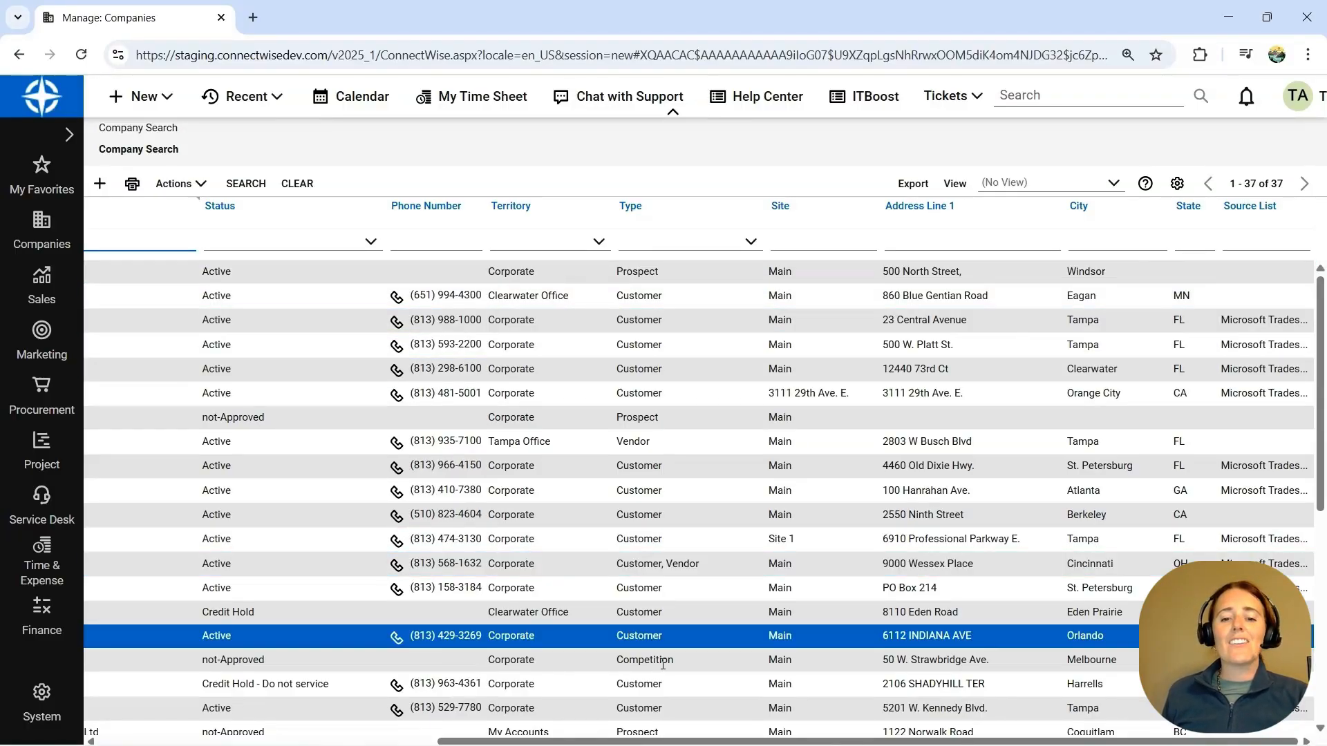
pyautogui.moveTo(711, 743); pyautogui.dragTo(373, 743)
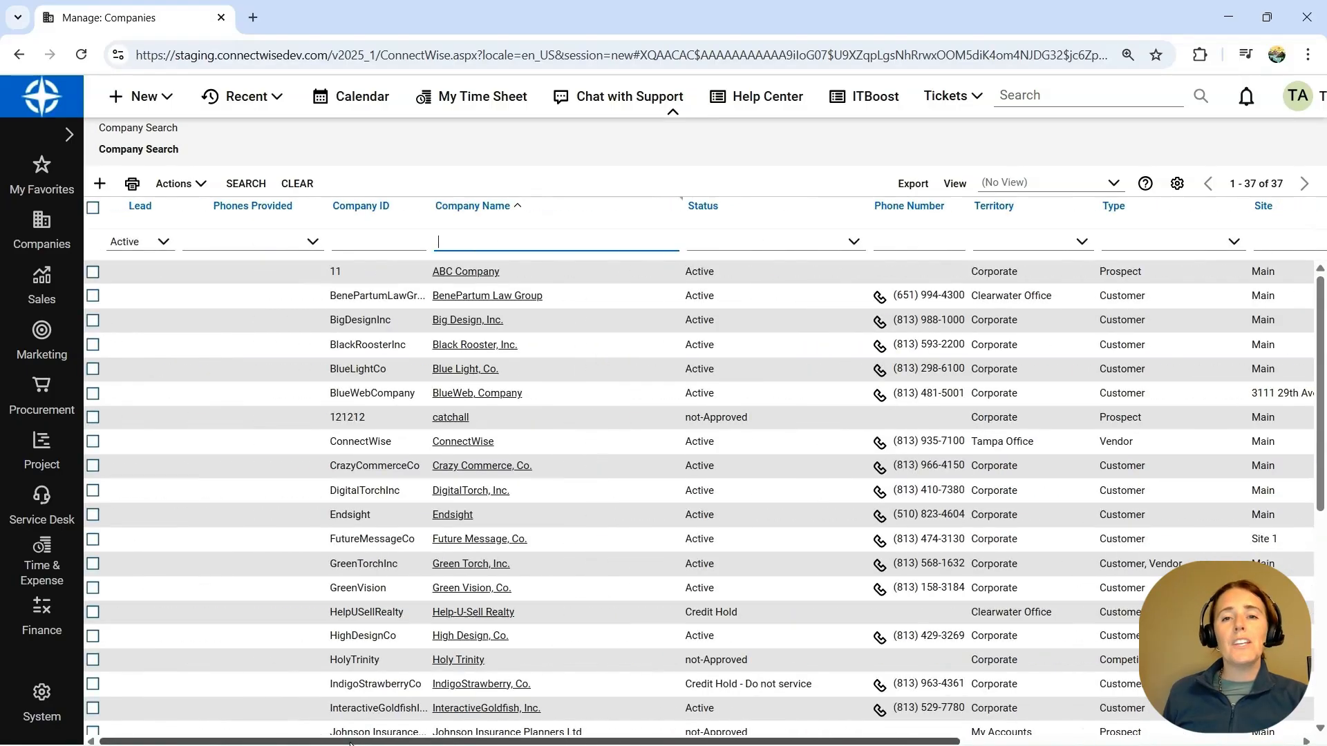
# - Select ABC Company and BenePartum Law Group and view the bulk actions offered for them
pyautogui.click(92, 271)
pyautogui.click(93, 296)
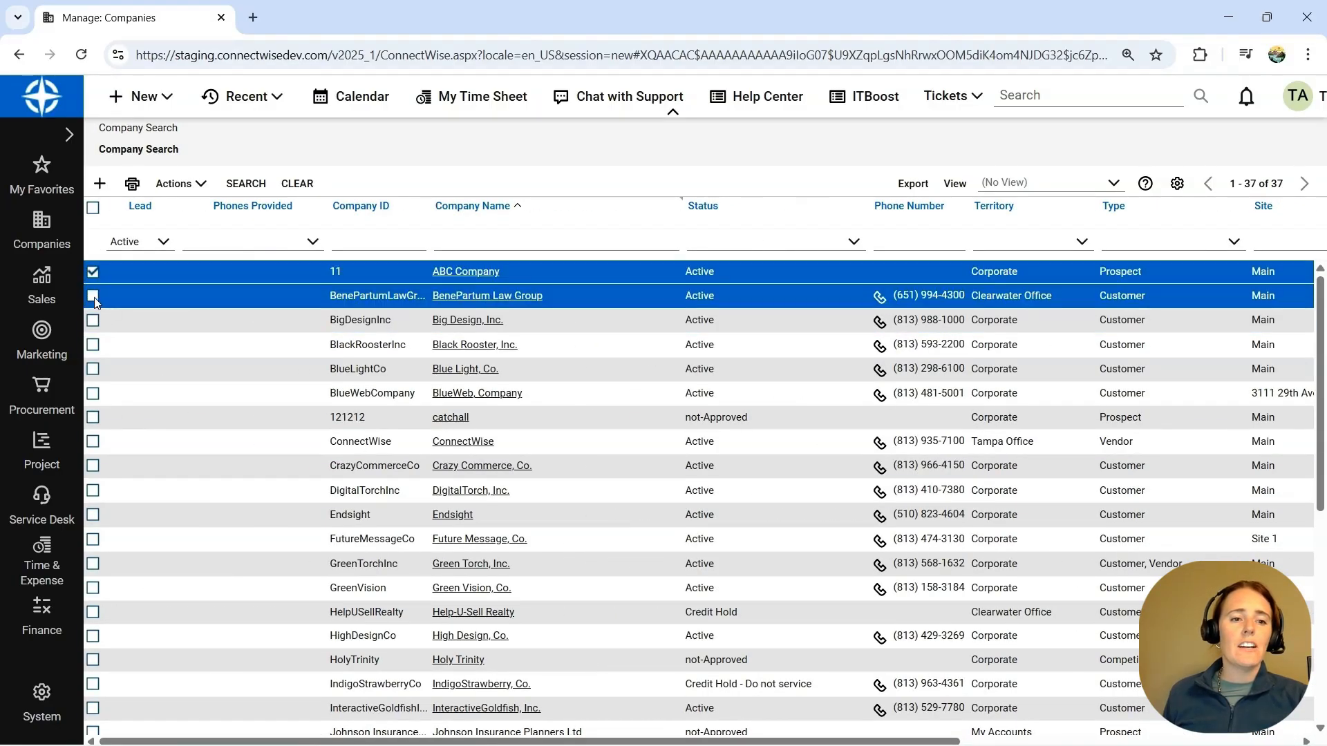
pyautogui.click(199, 185)
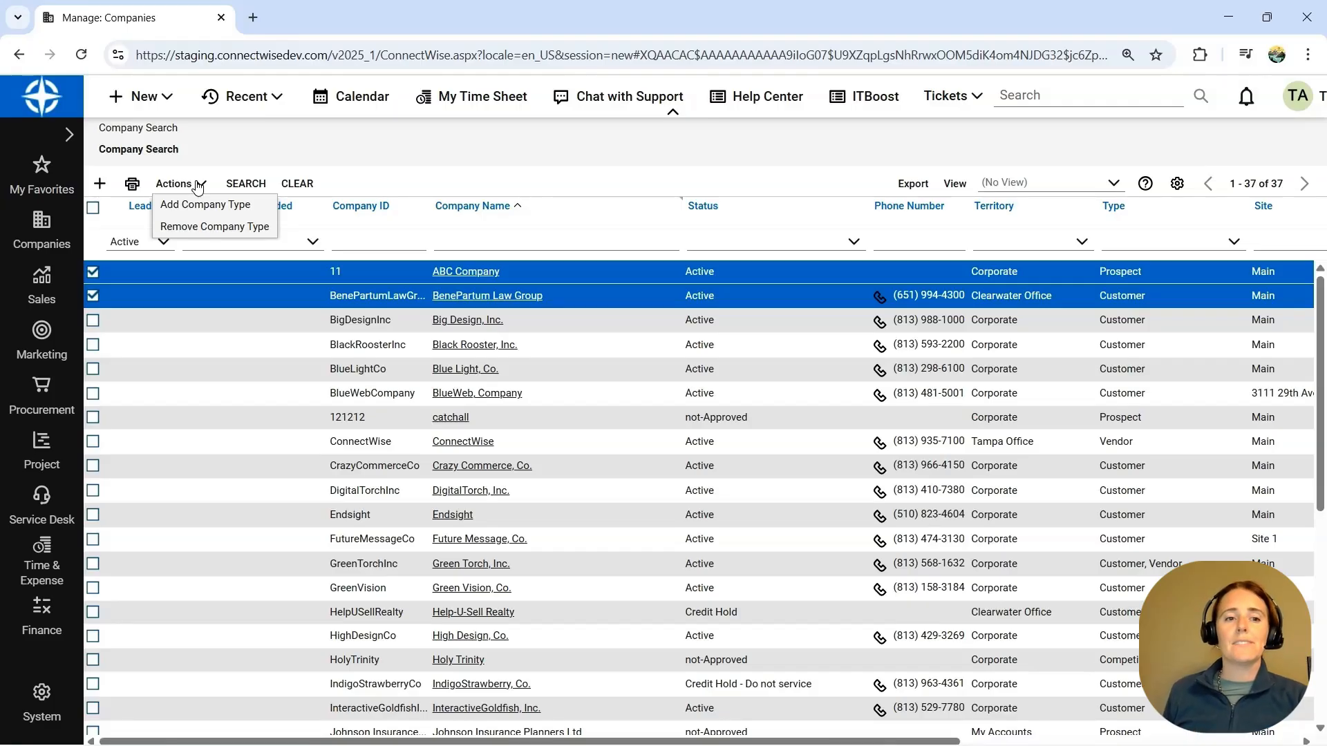
pyautogui.click(385, 151)
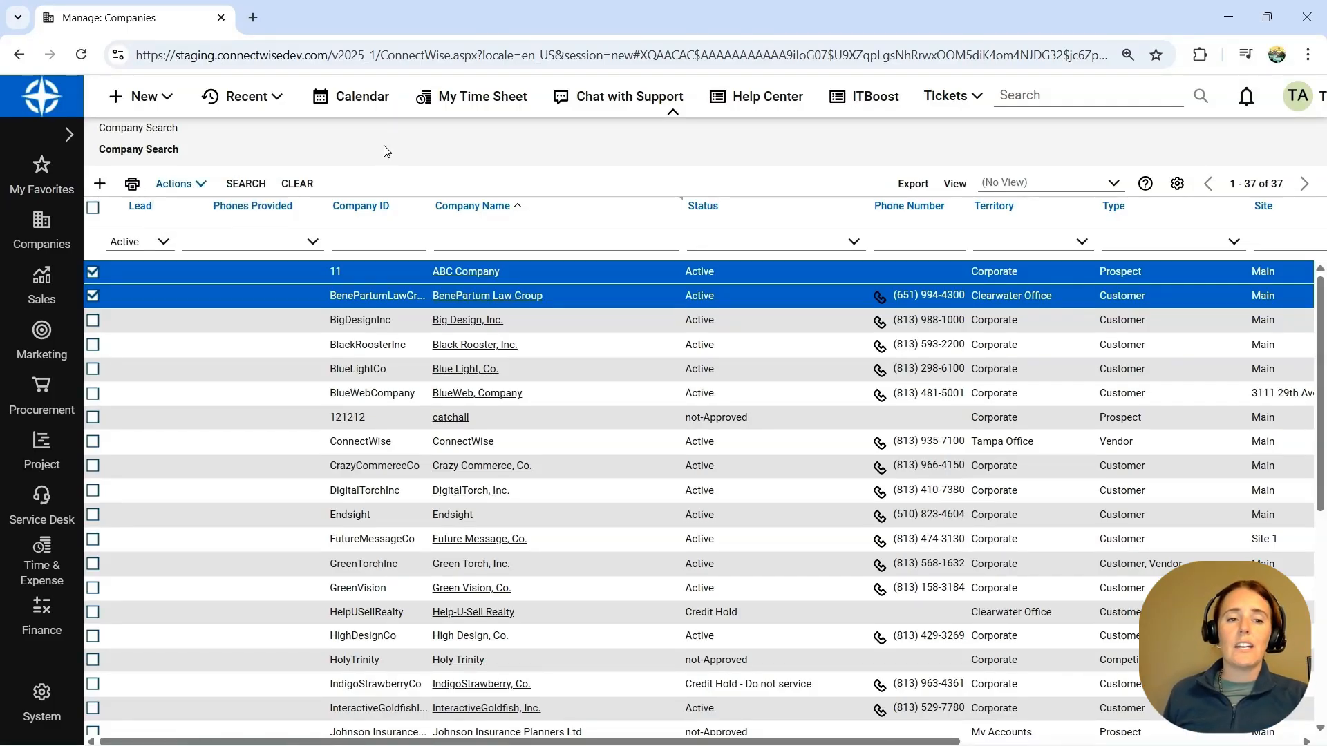
# - Open Company Mass Maintenance from the system's mass maintenance screens and list all companies
pyautogui.click(50, 700)
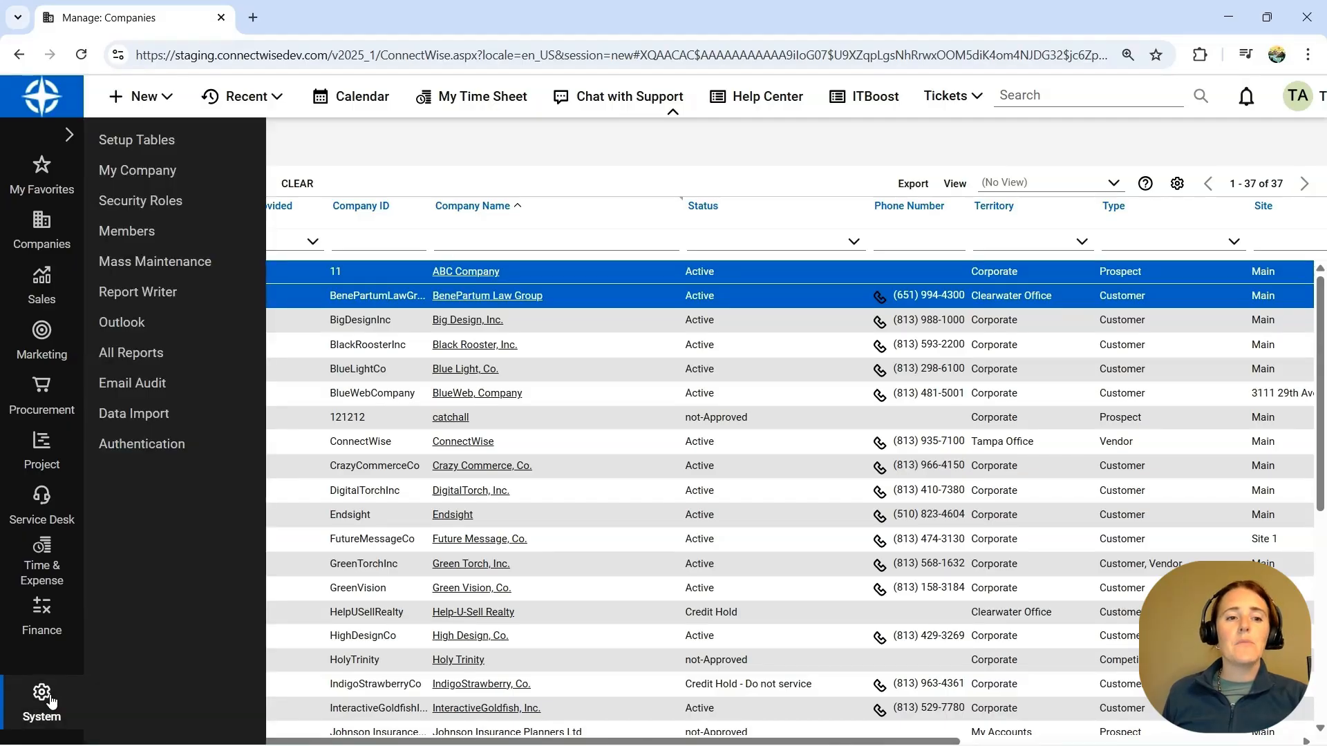
pyautogui.click(169, 266)
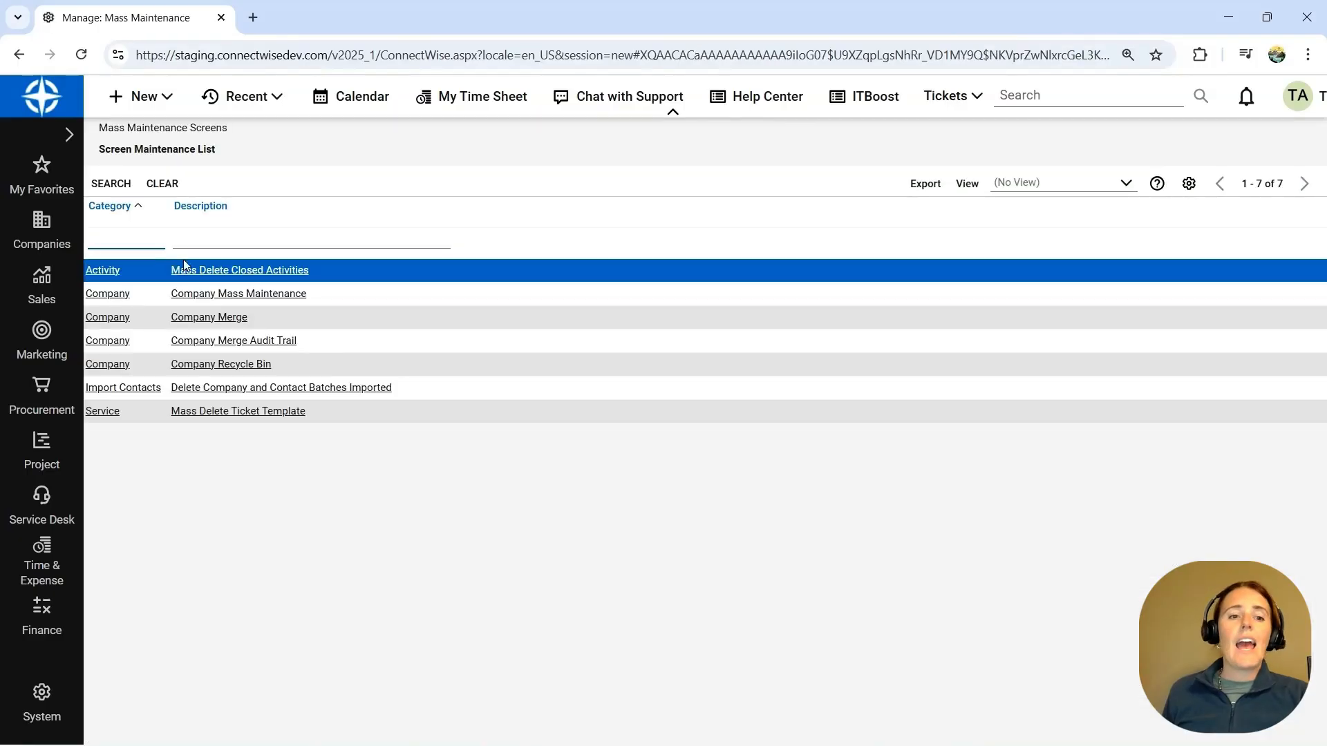
pyautogui.click(261, 296)
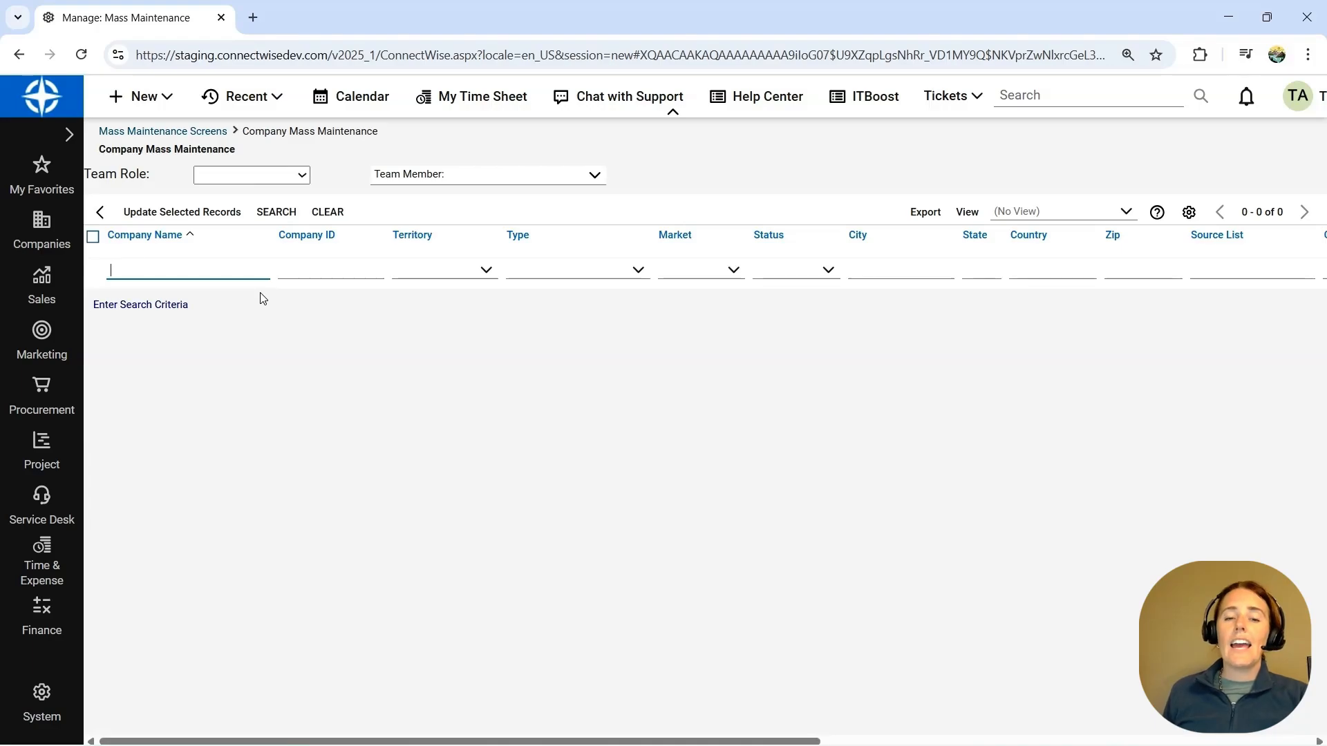
pyautogui.click(276, 213)
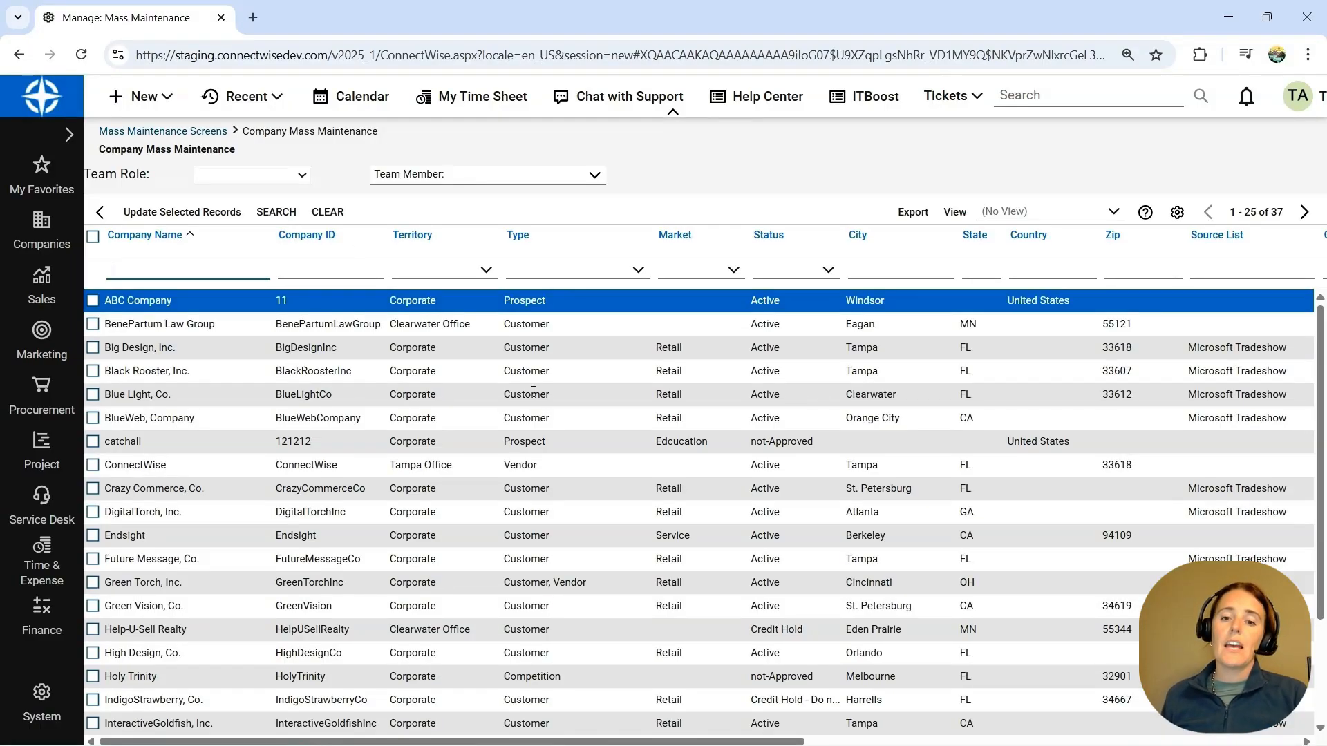
# - Filter the mass maintenance company list to companies with the status Active
pyautogui.scroll(-2, 692, 491)
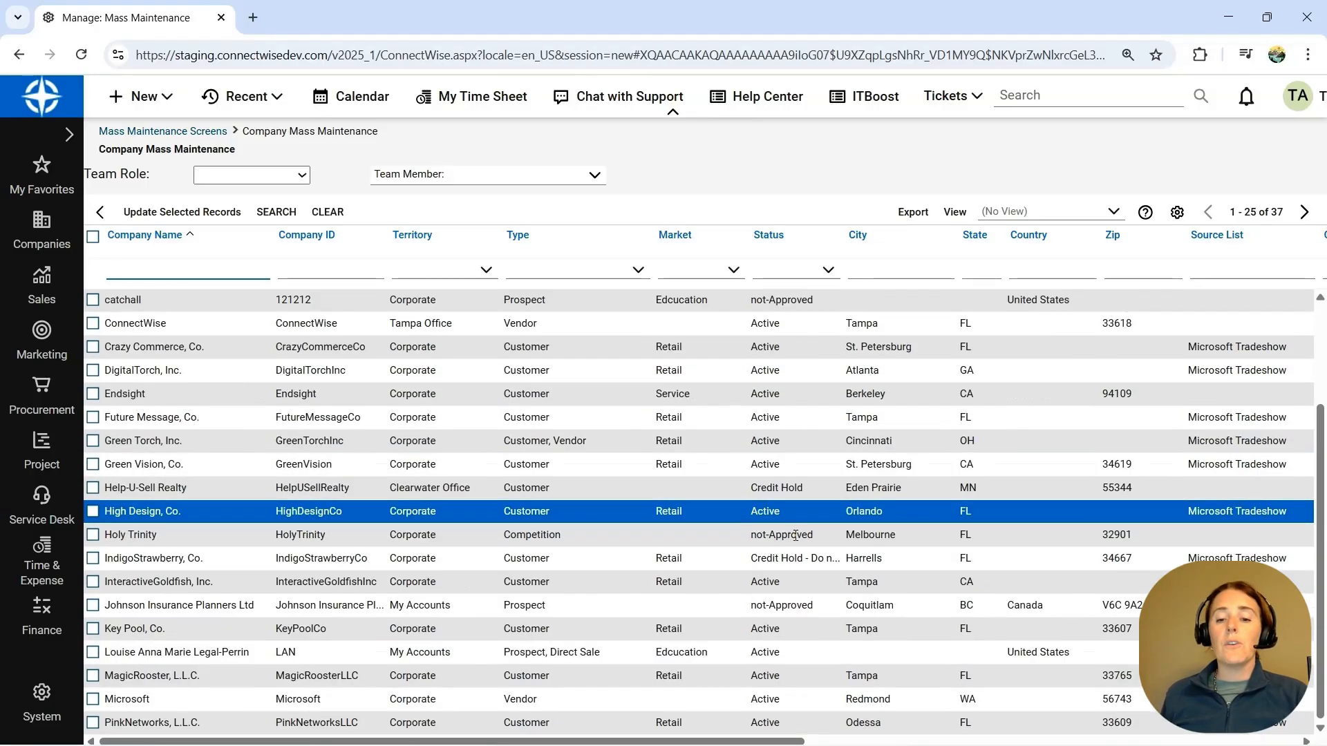
pyautogui.click(828, 270)
pyautogui.click(818, 311)
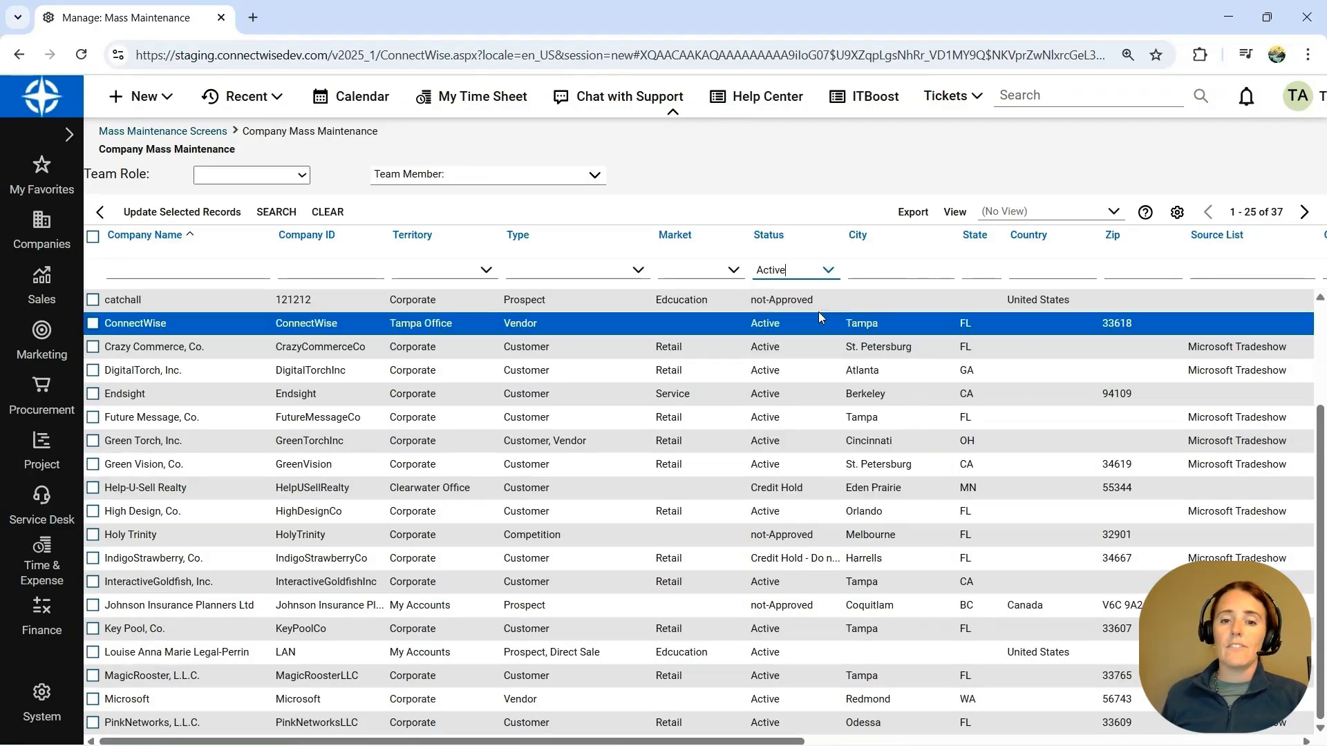
pyautogui.click(294, 213)
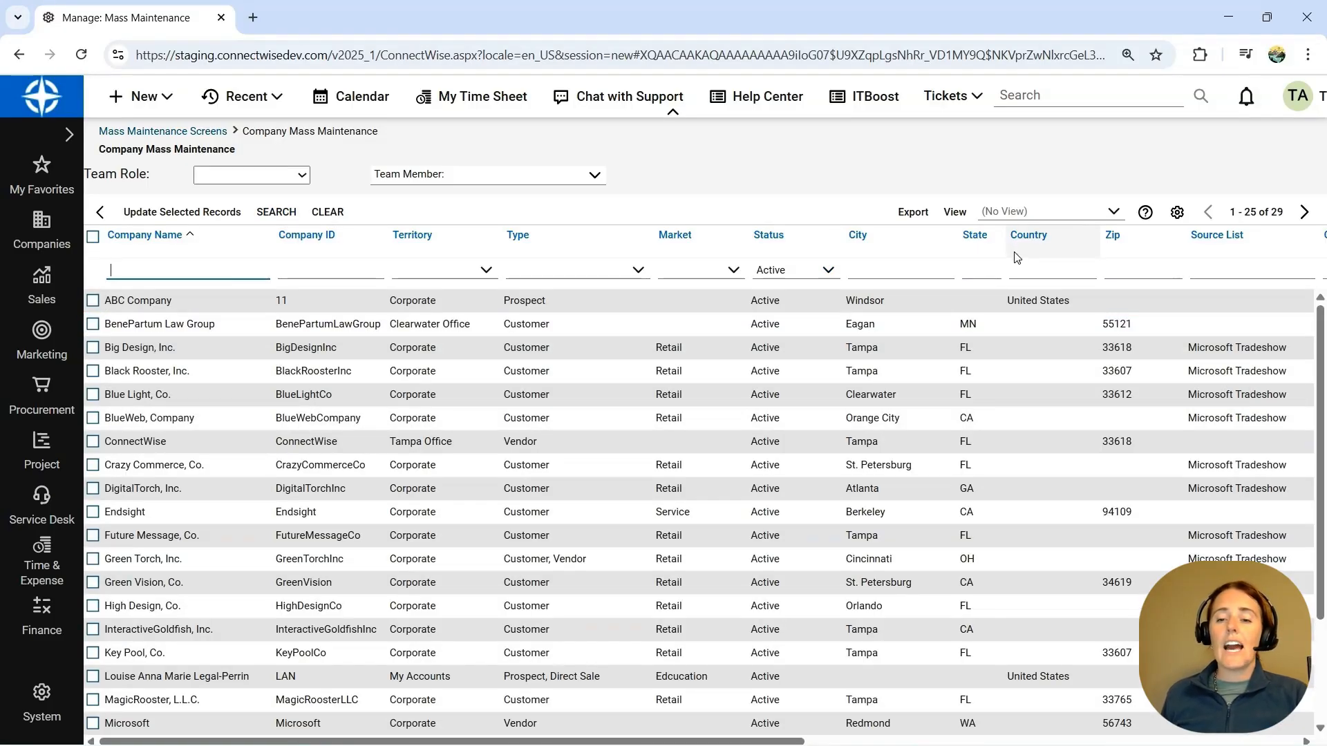
# - Review the Country values of the active companies and sort the list by Country in ascending order
pyautogui.click(1040, 347)
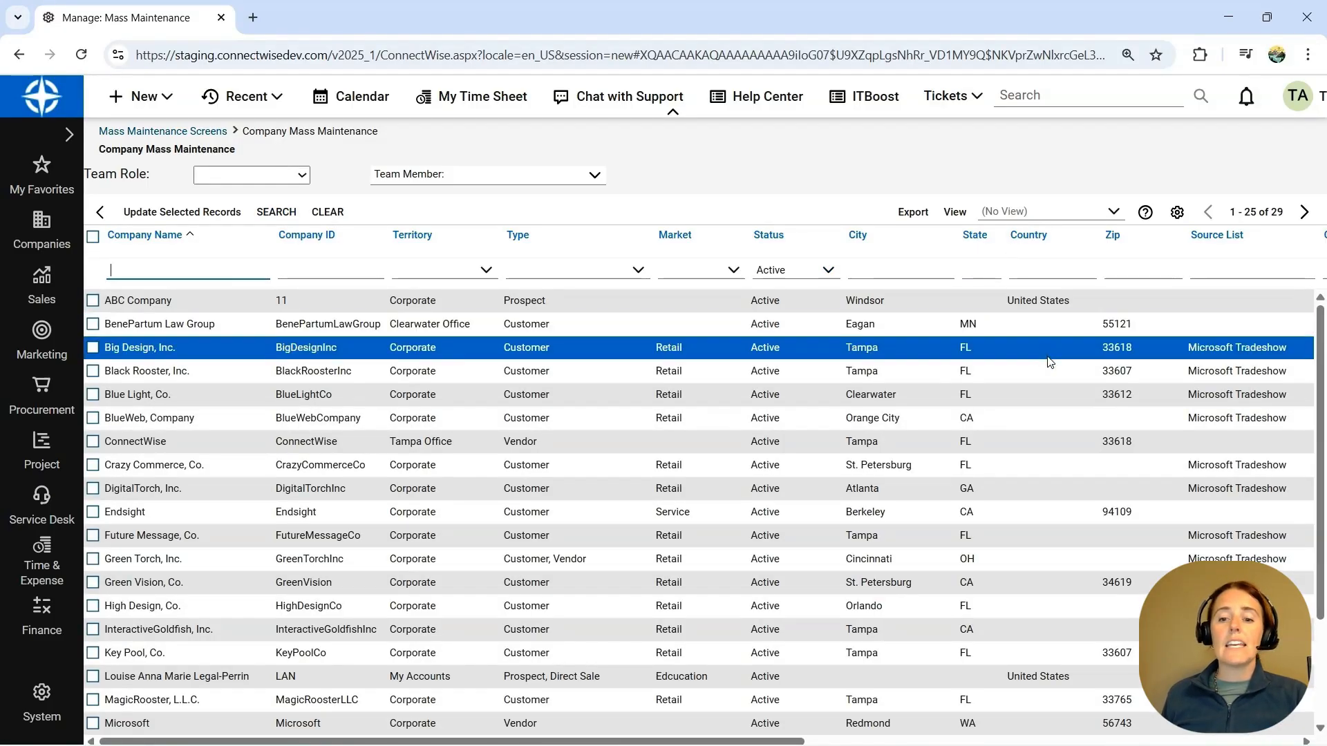
pyautogui.scroll(-2, 1040, 419)
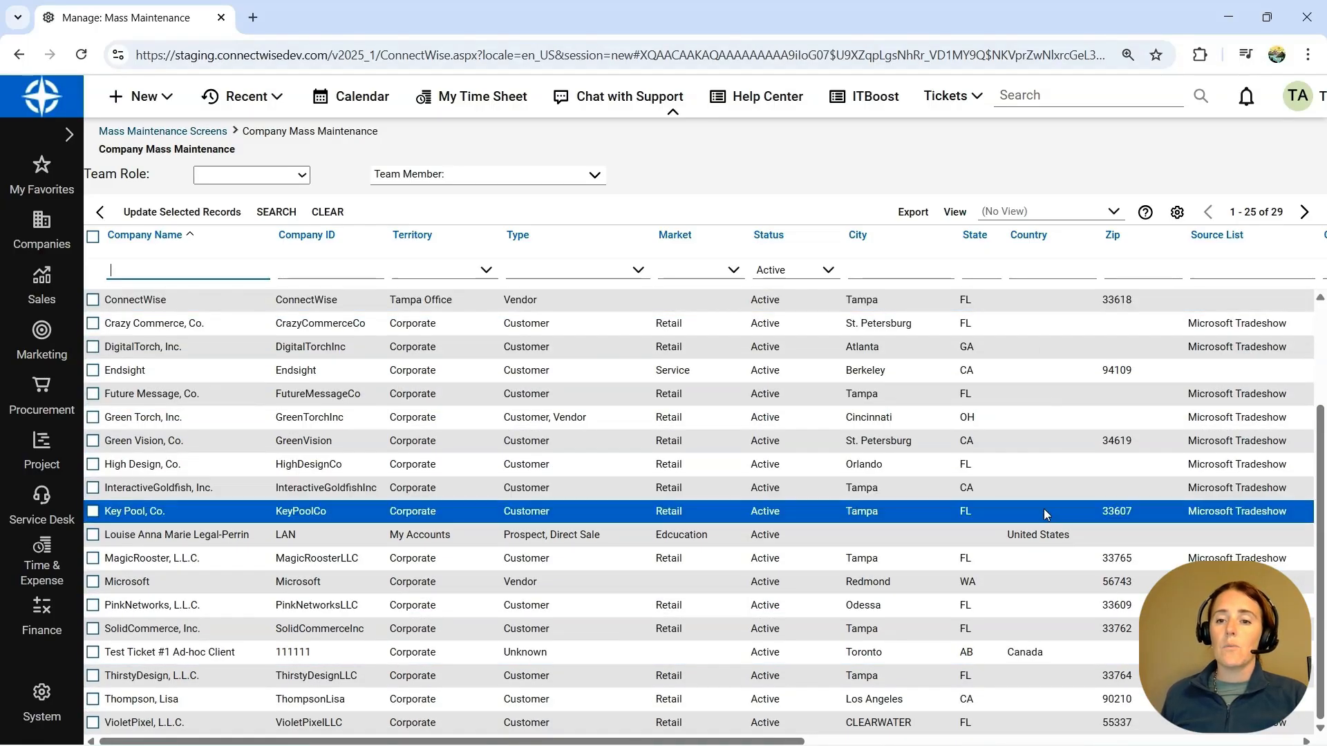
pyautogui.scroll(2, 1043, 509)
pyautogui.click(1035, 239)
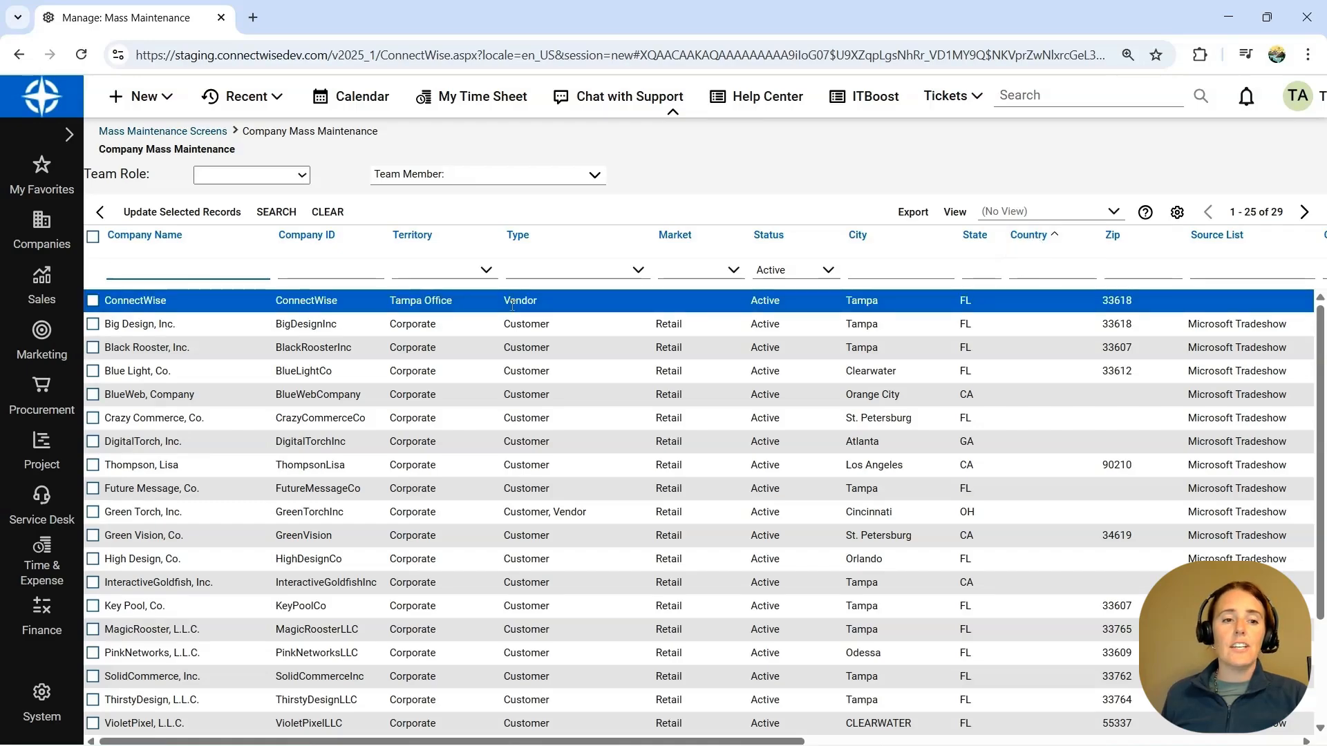
# - Select the whole range of companies from ConnectWise in the first row through the last row of the page
pyautogui.click(106, 298)
pyautogui.click(93, 301)
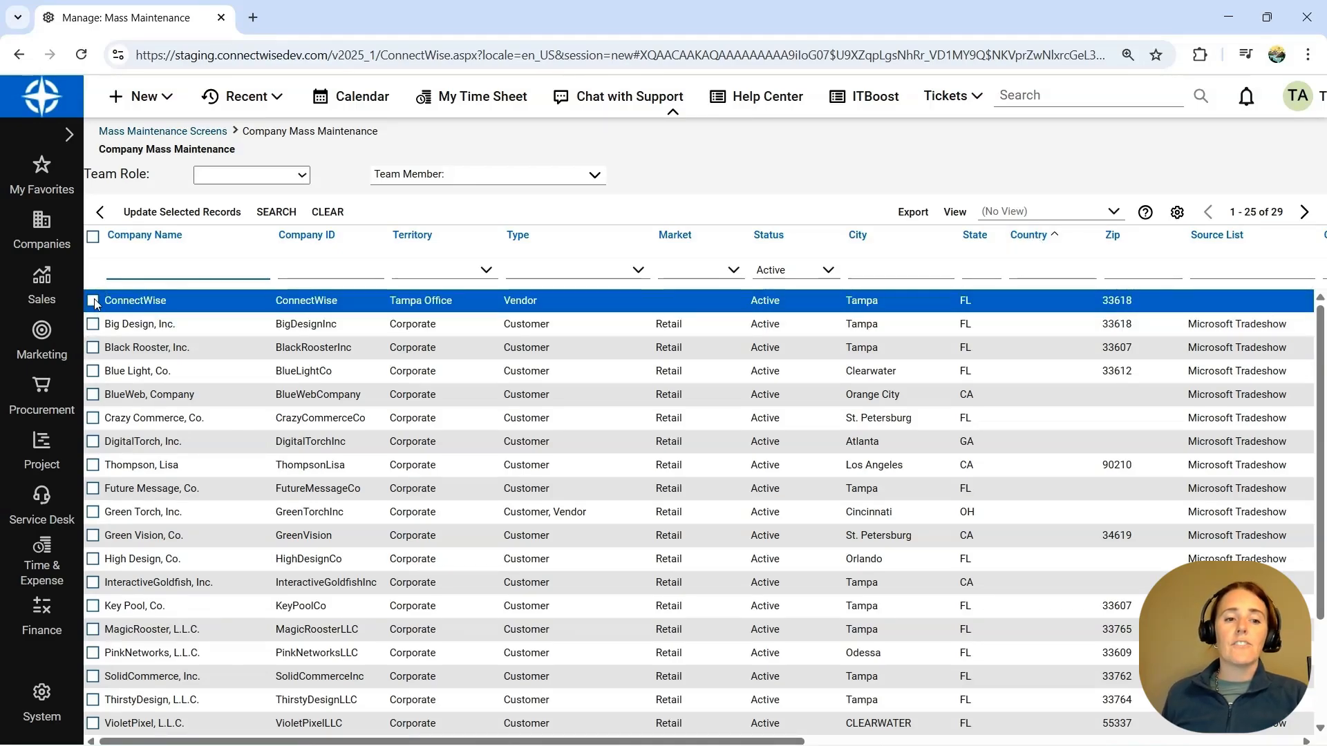
pyautogui.scroll(-2, 166, 498)
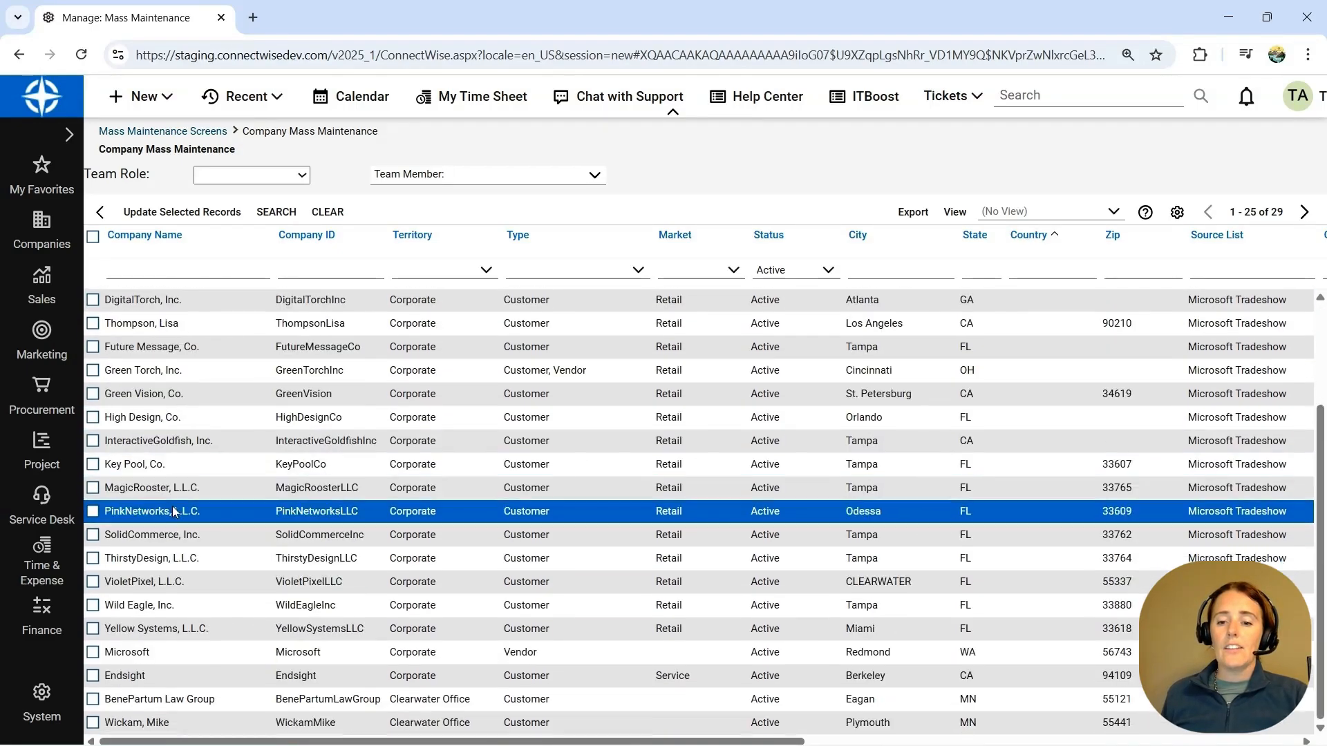
pyautogui.keyDown('shift'); pyautogui.click(94, 723); pyautogui.keyUp('shift')
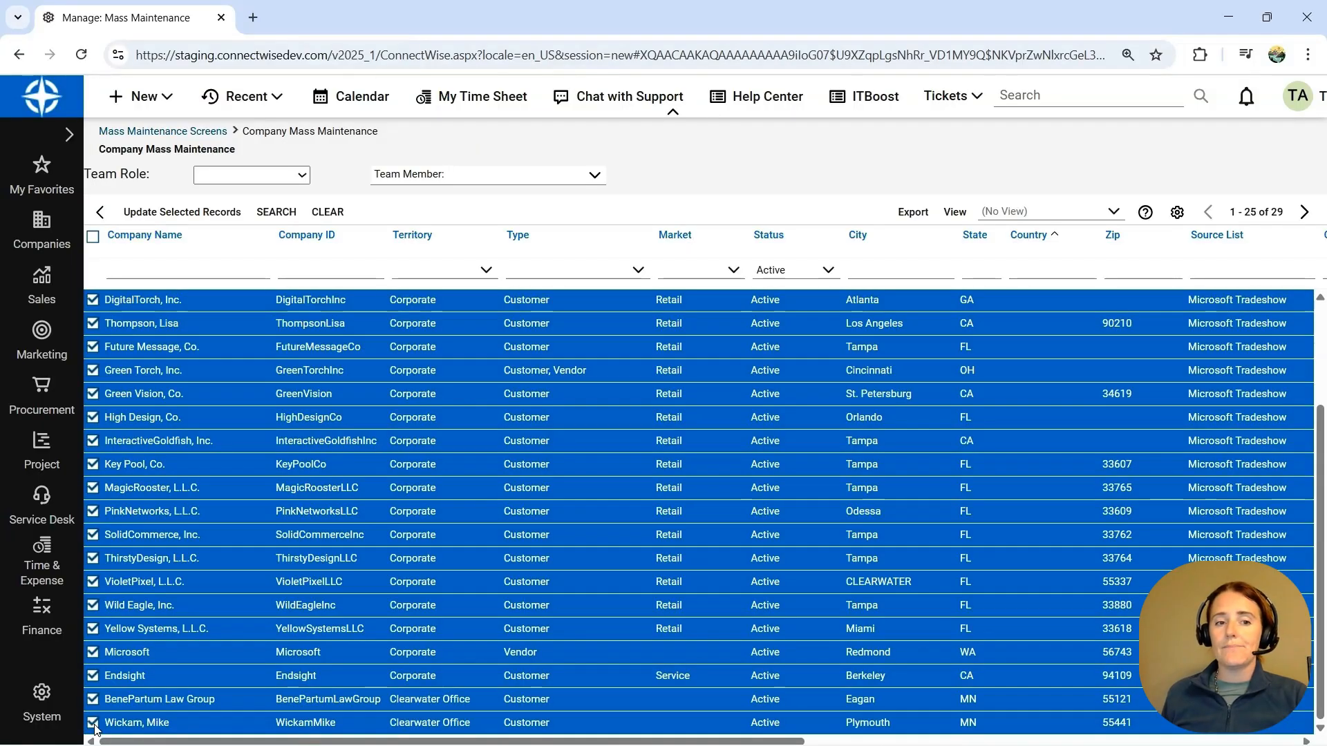
# - Start updating the selected company records and set their Tax Code to HST
pyautogui.click(196, 215)
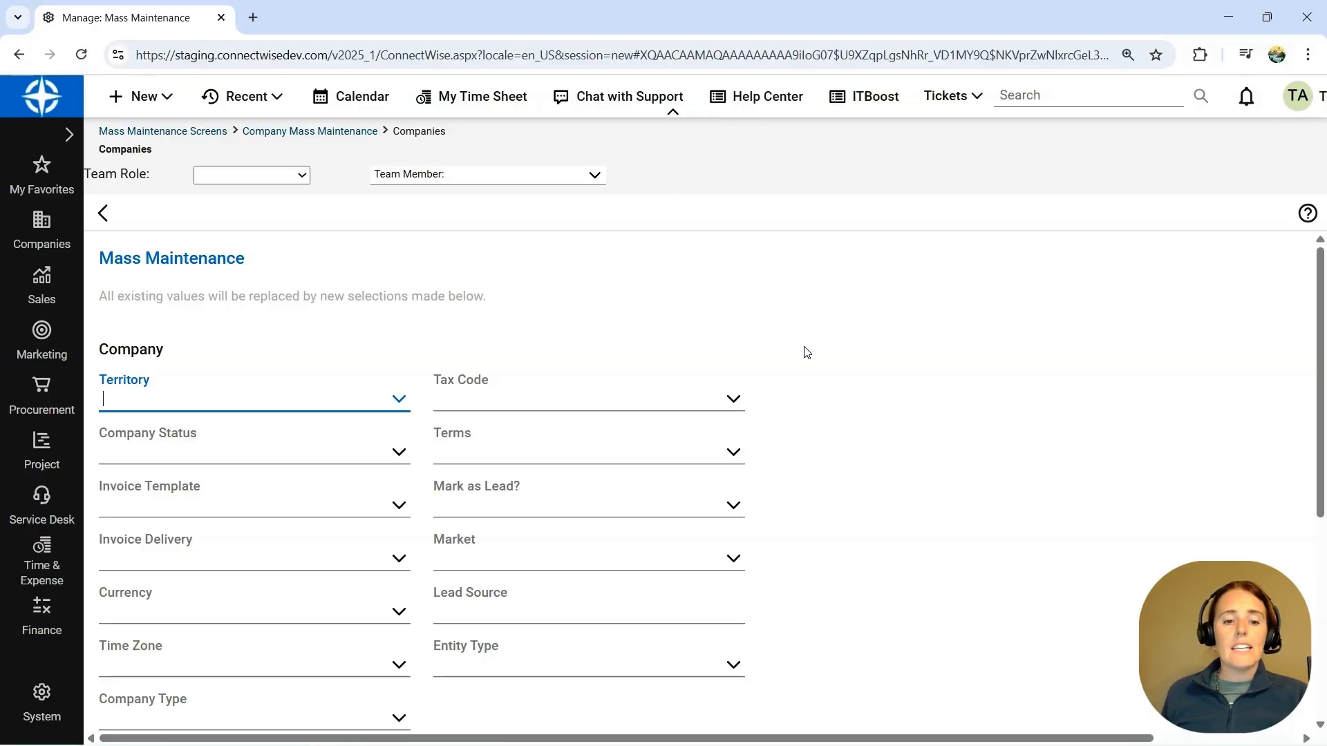
pyautogui.scroll(-5, 807, 353)
pyautogui.scroll(4, 836, 373)
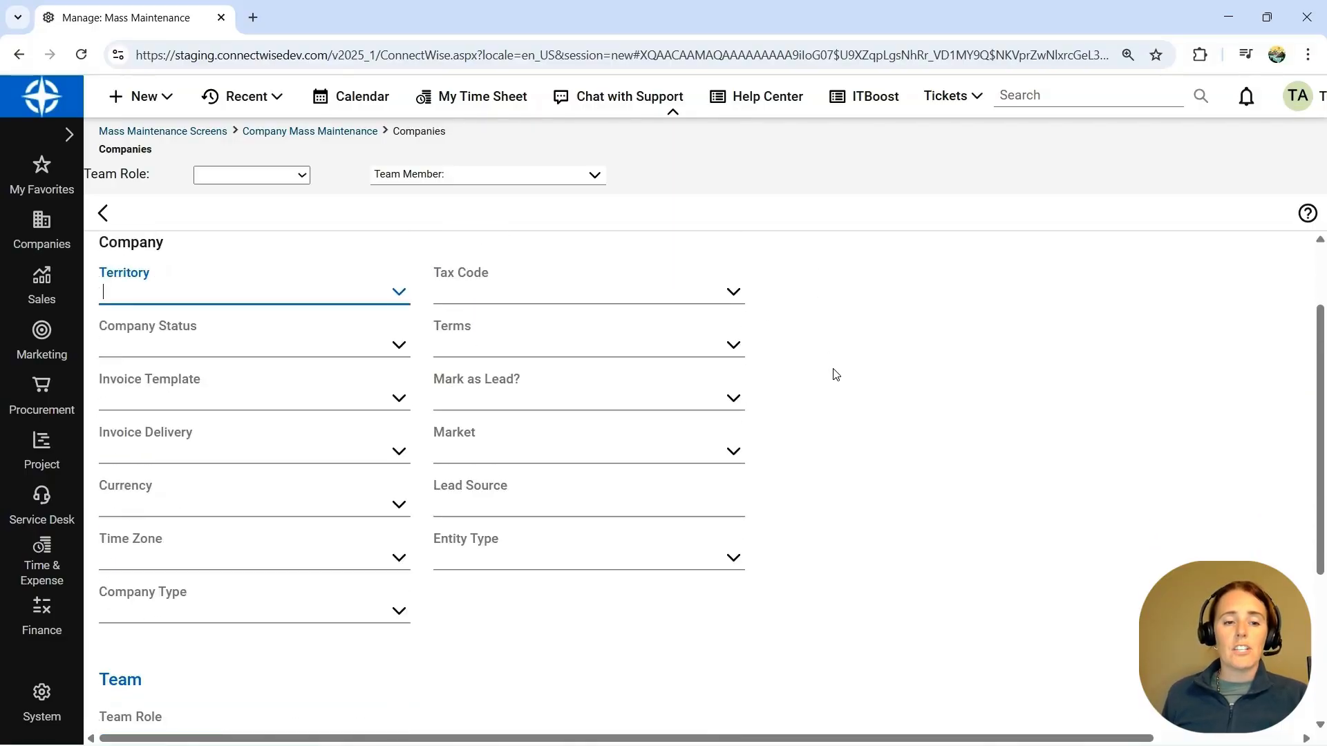
pyautogui.click(734, 296)
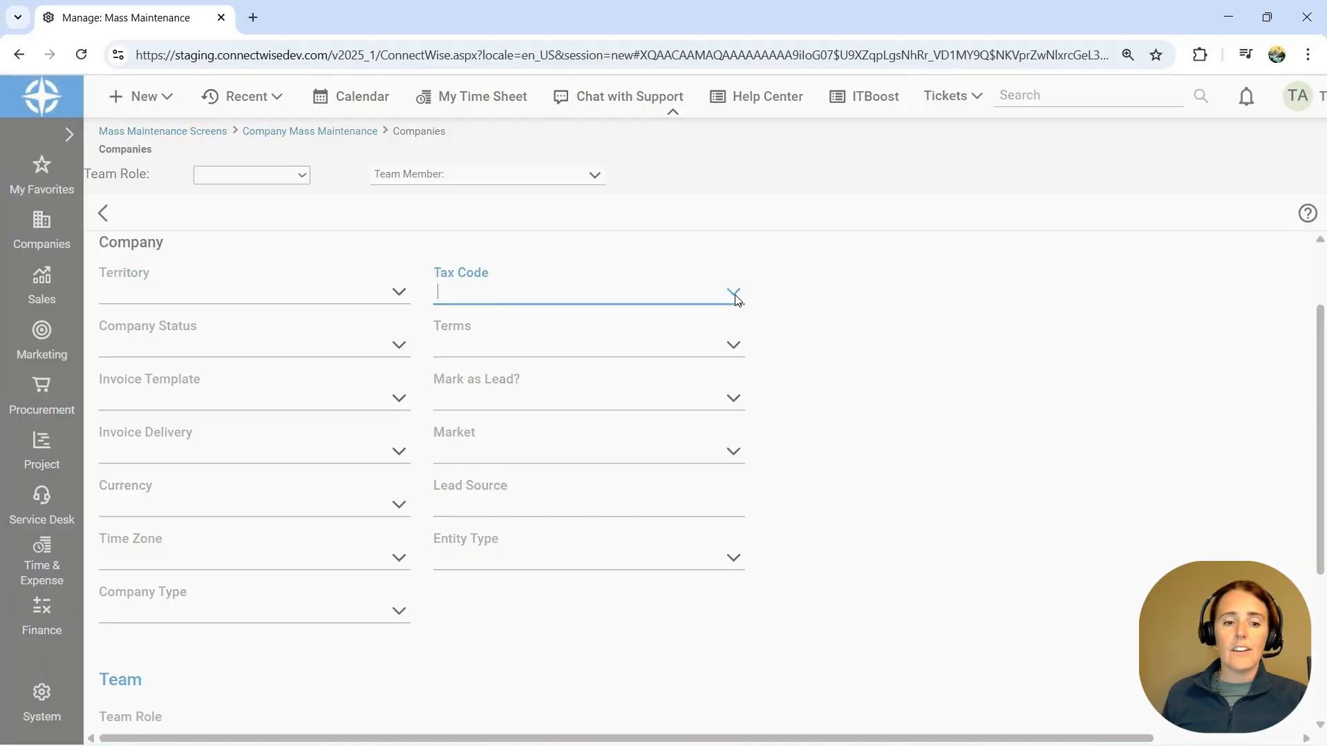
pyautogui.click(511, 460)
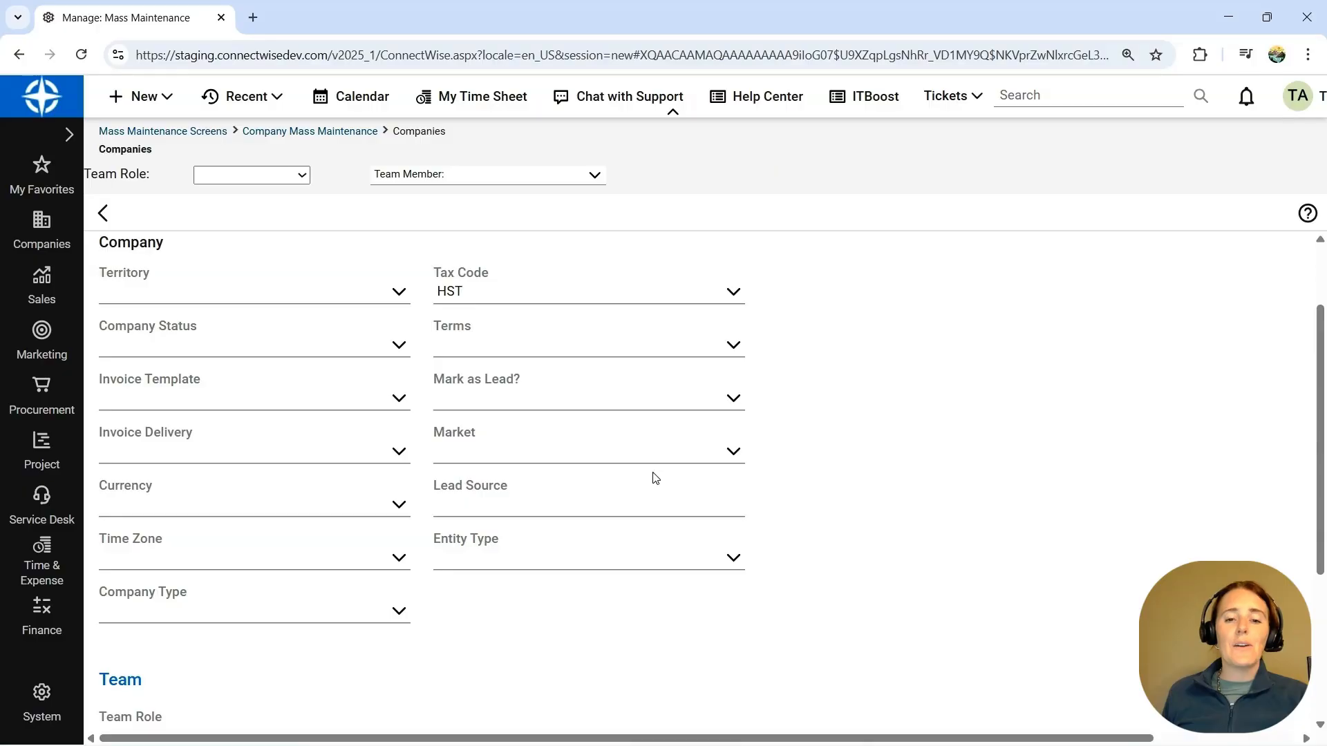
# - Apply the mass update to the selected companies, confirm the change, and close the progress window
pyautogui.click(721, 458)
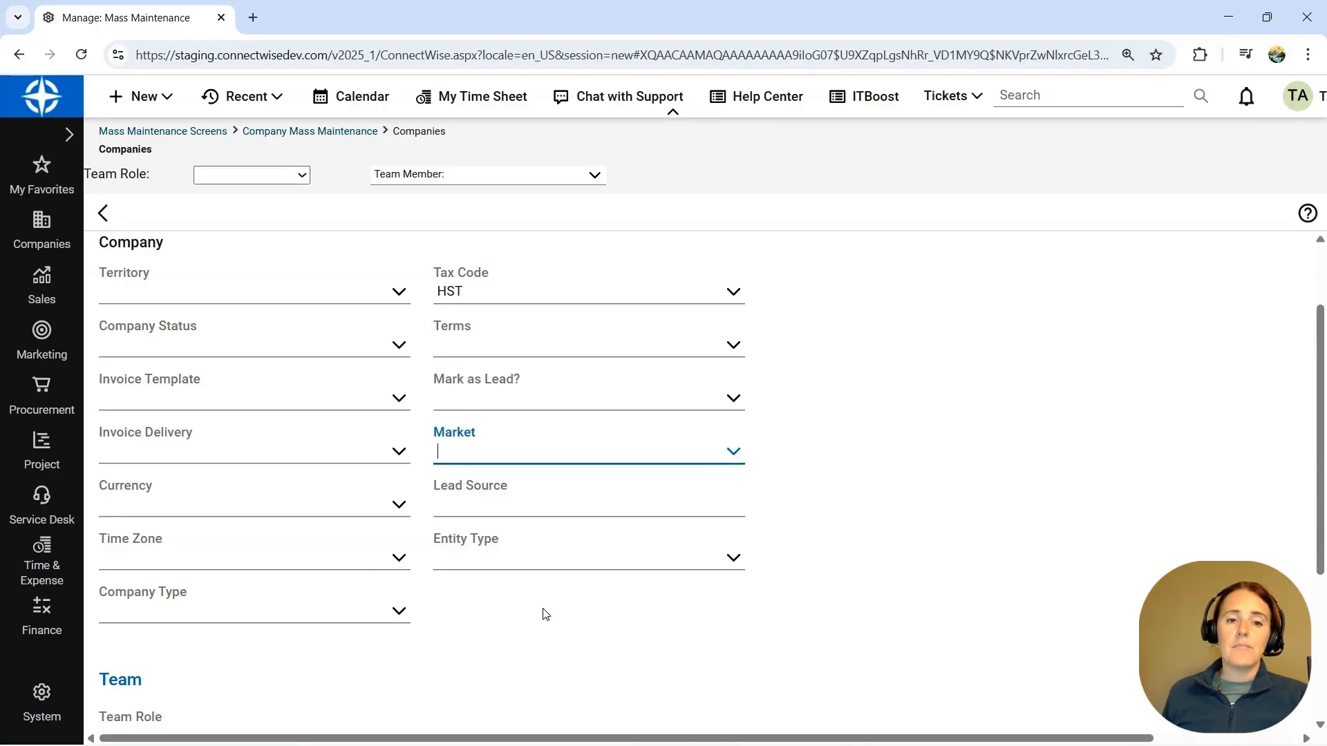
pyautogui.scroll(-4, 548, 607)
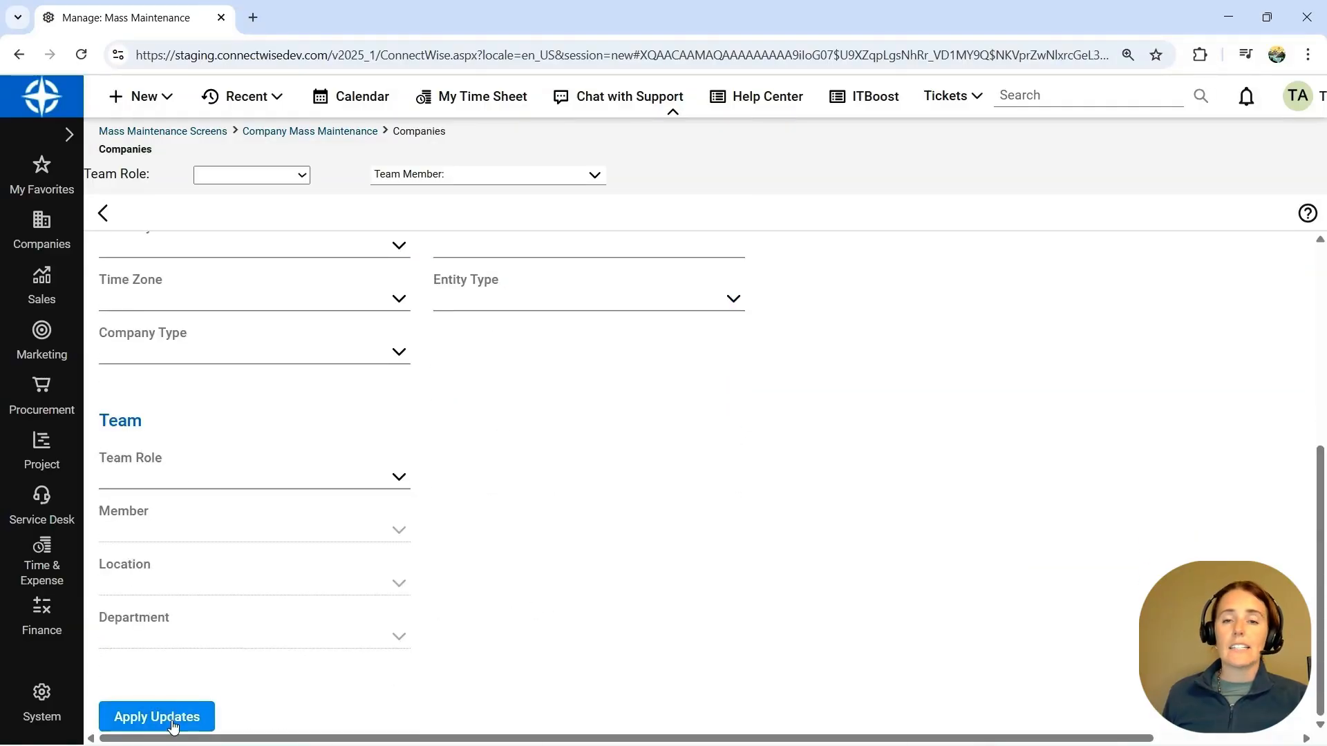
pyautogui.click(158, 718)
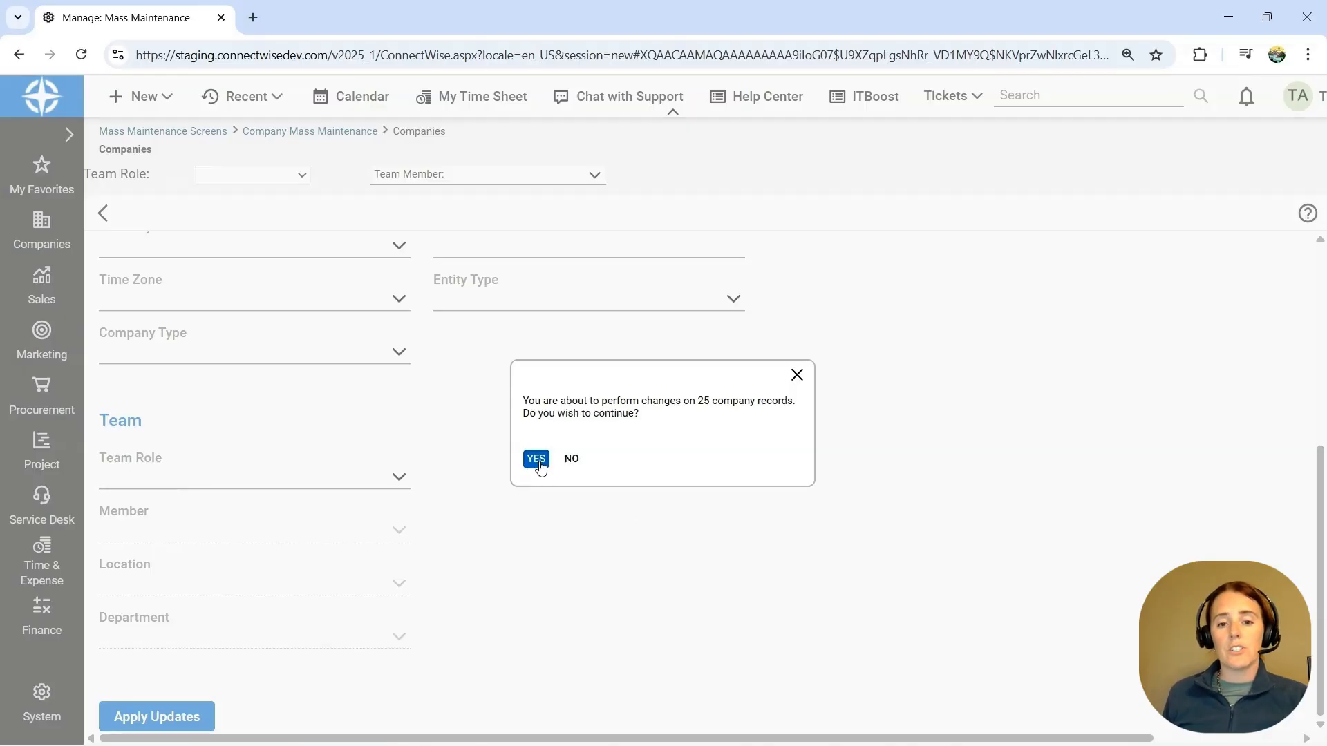
pyautogui.click(537, 460)
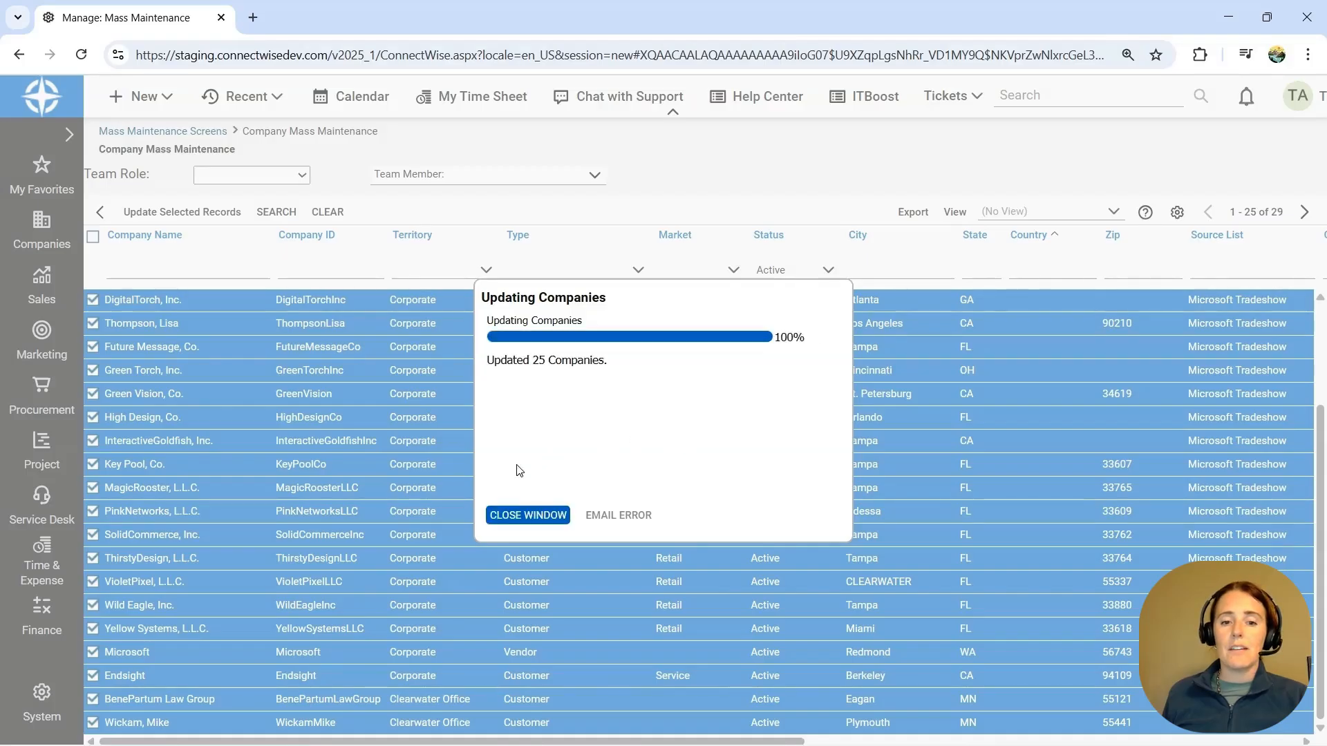
pyautogui.click(540, 520)
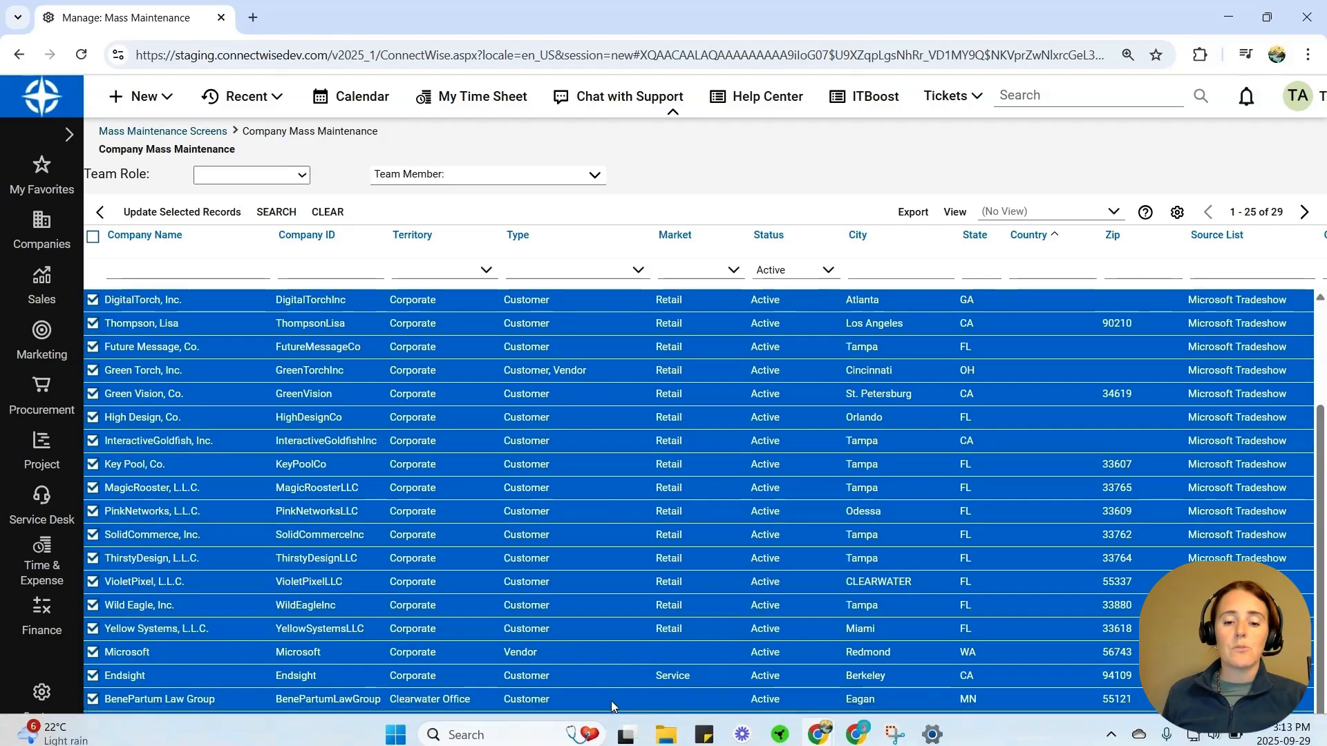
# - Rerun the company search and check the Tax Code column for all listed companies
pyautogui.moveTo(620, 741); pyautogui.dragTo(1142, 745)
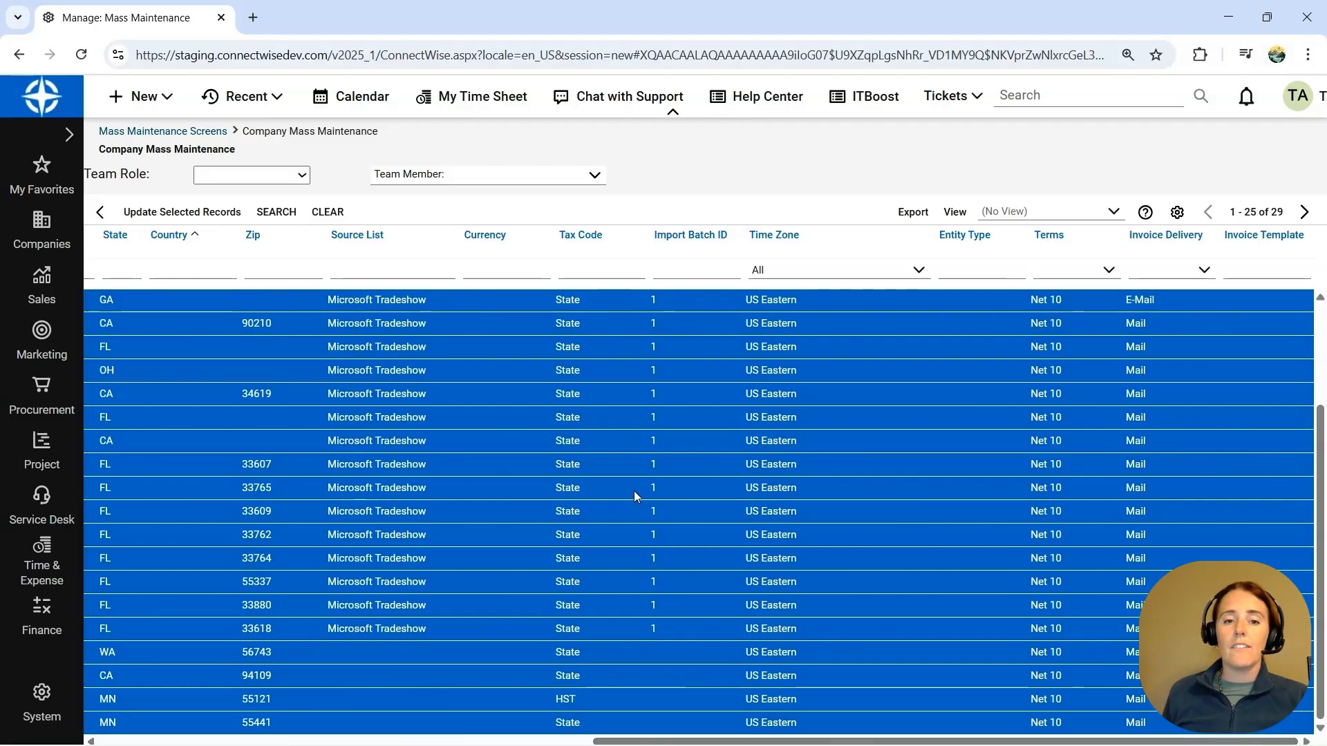
pyautogui.click(275, 214)
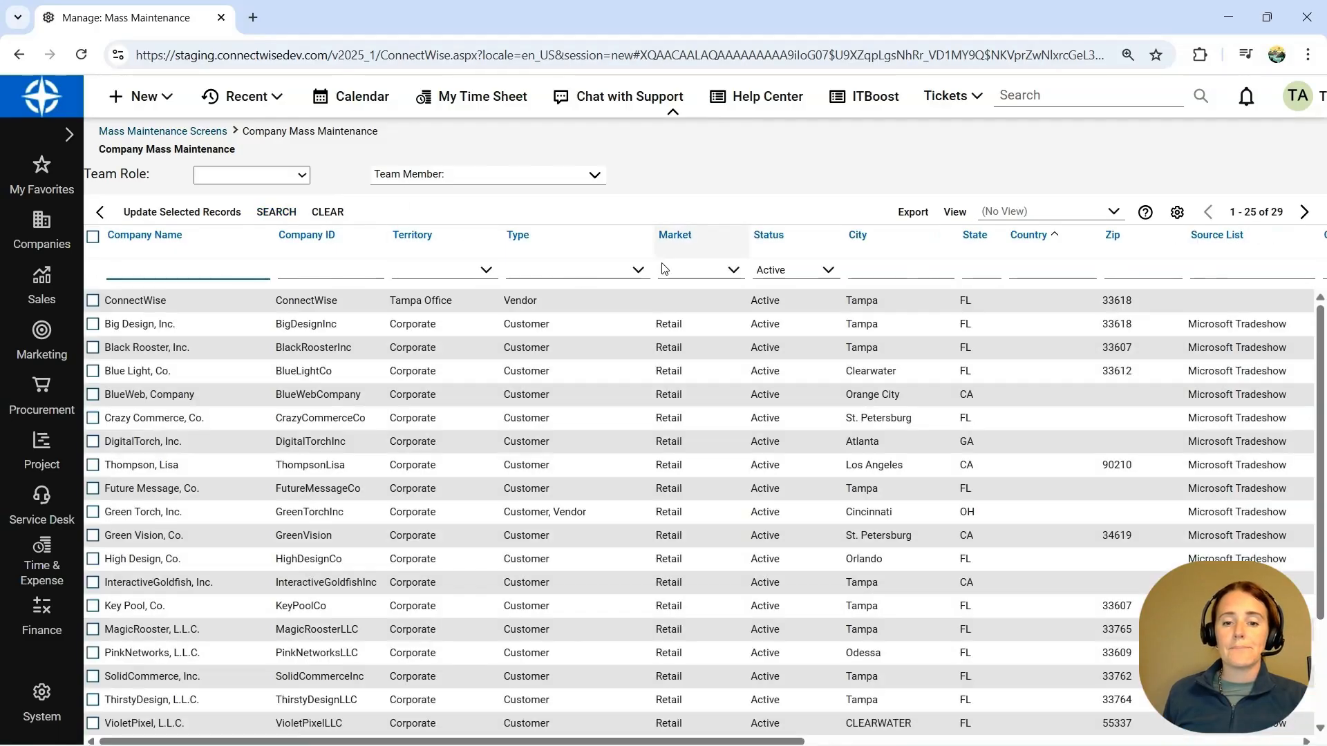
pyautogui.moveTo(767, 743); pyautogui.dragTo(1186, 743)
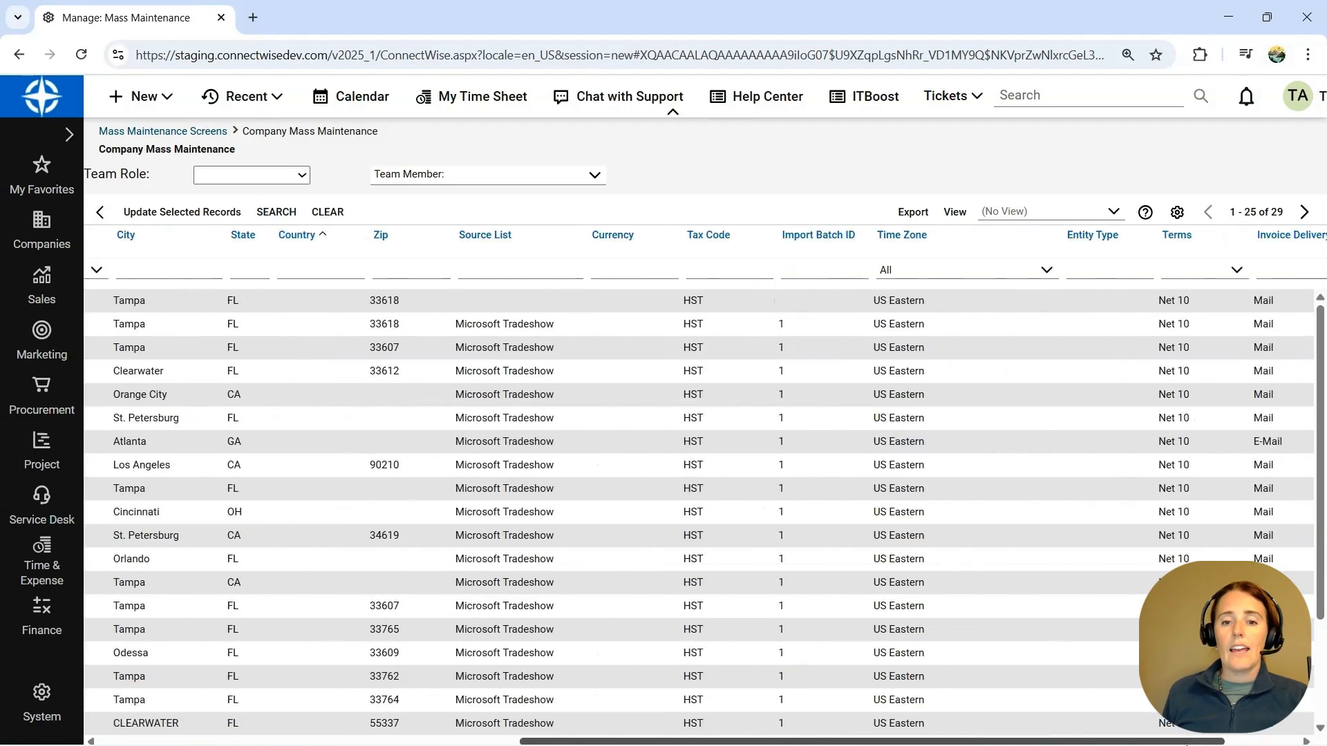
pyautogui.scroll(-2, 724, 334)
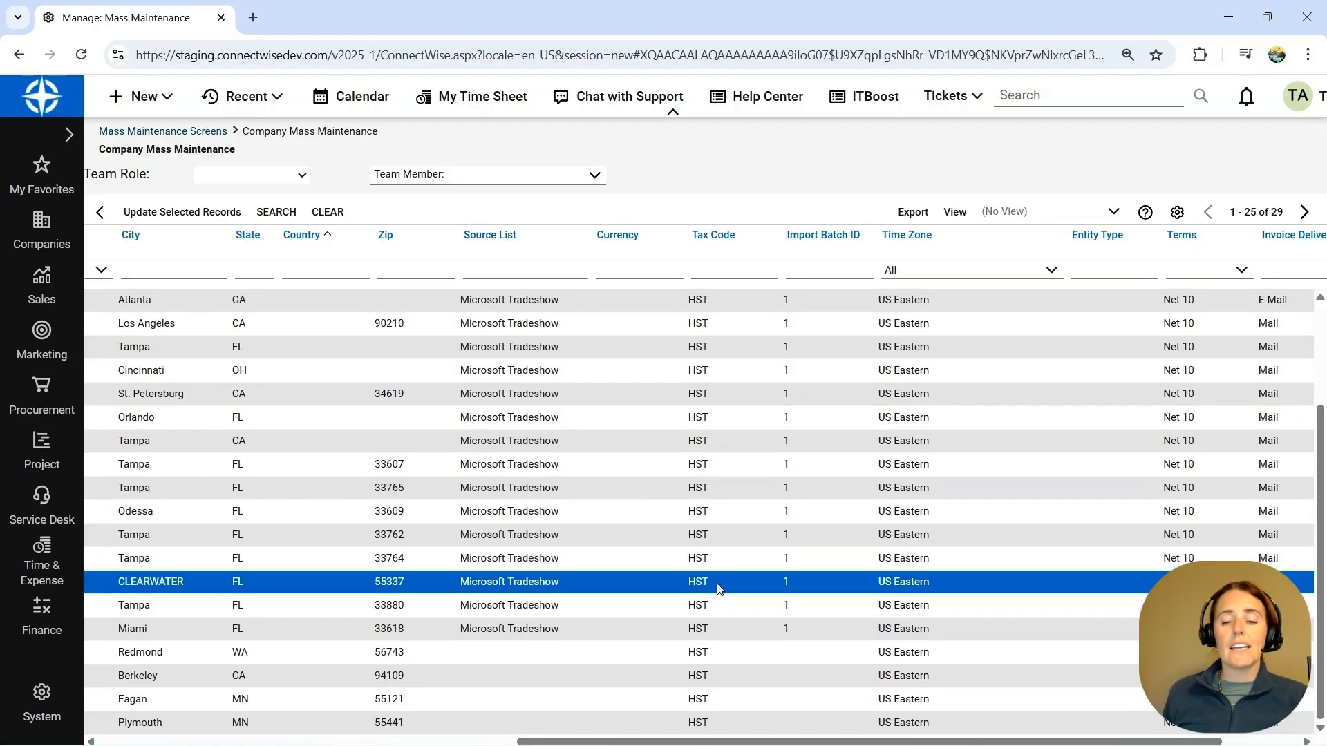
pyautogui.scroll(2, 757, 429)
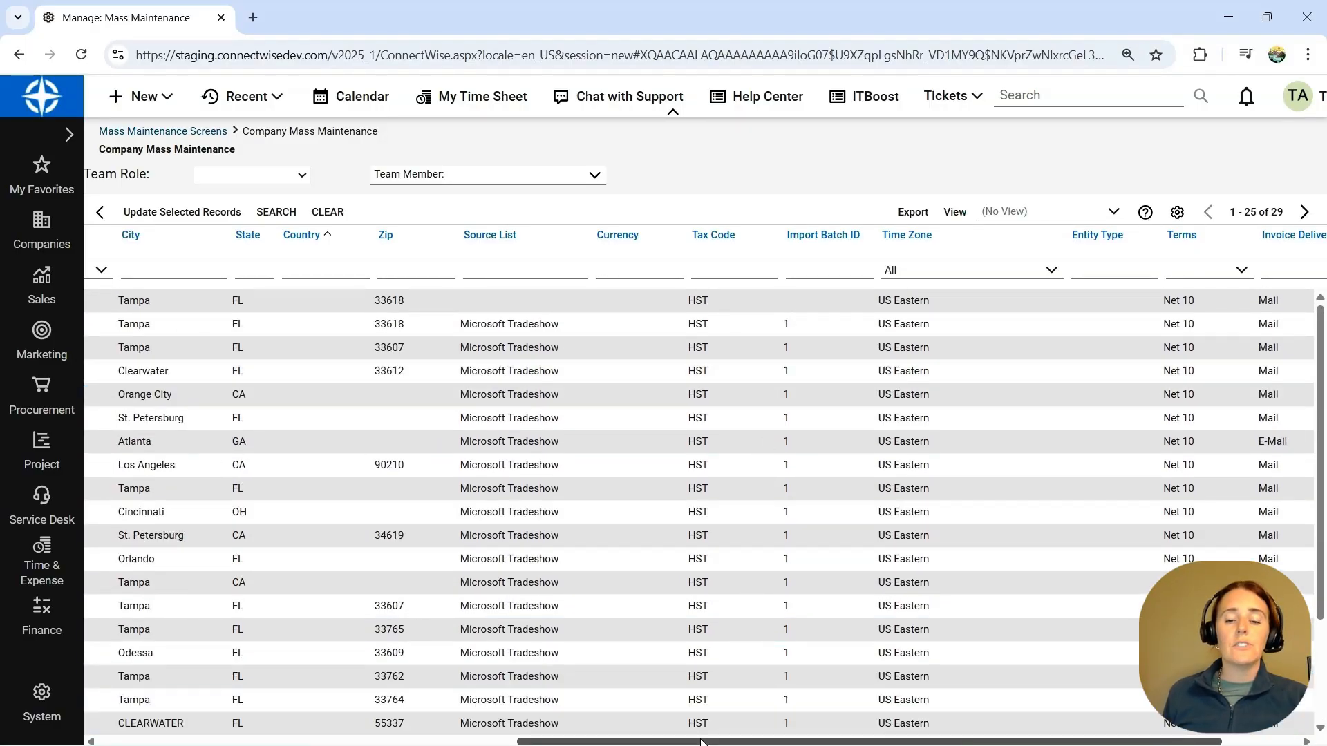
pyautogui.moveTo(701, 741); pyautogui.dragTo(225, 723)
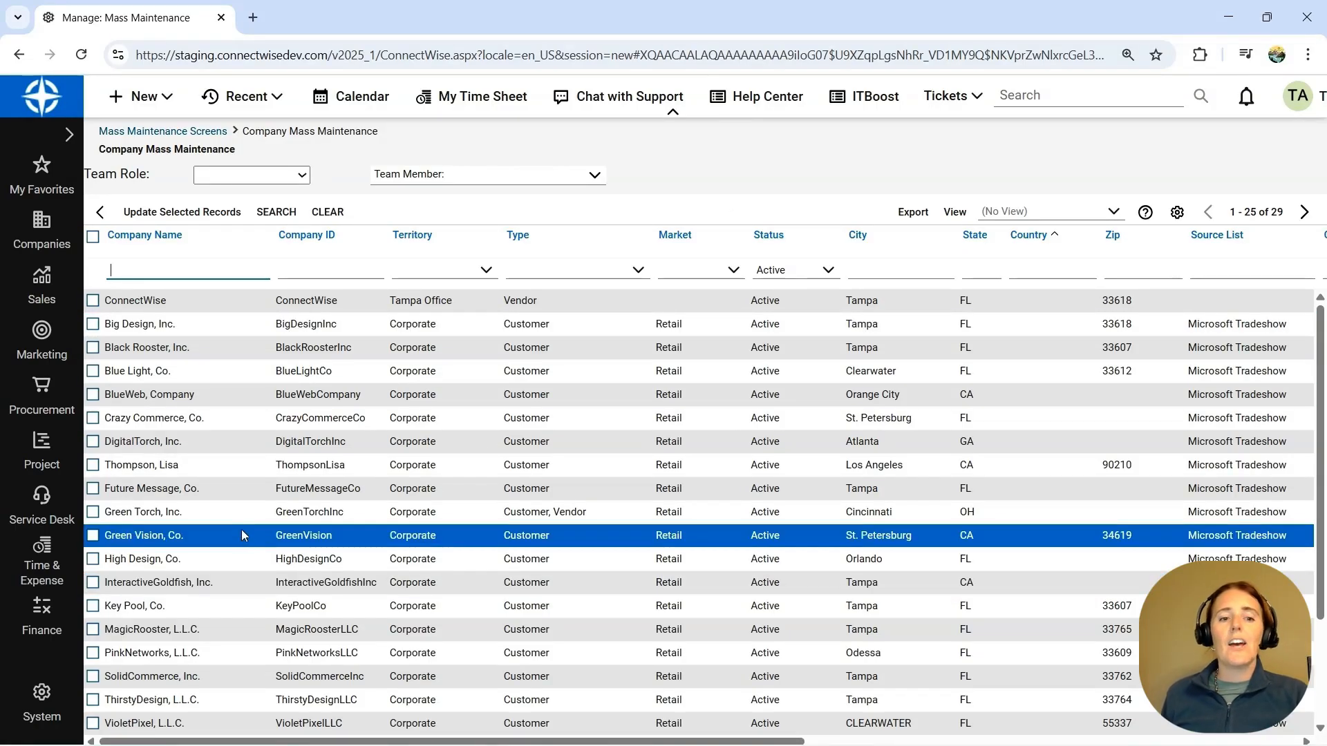
# - Return to the list of mass maintenance screens
pyautogui.click(62, 696)
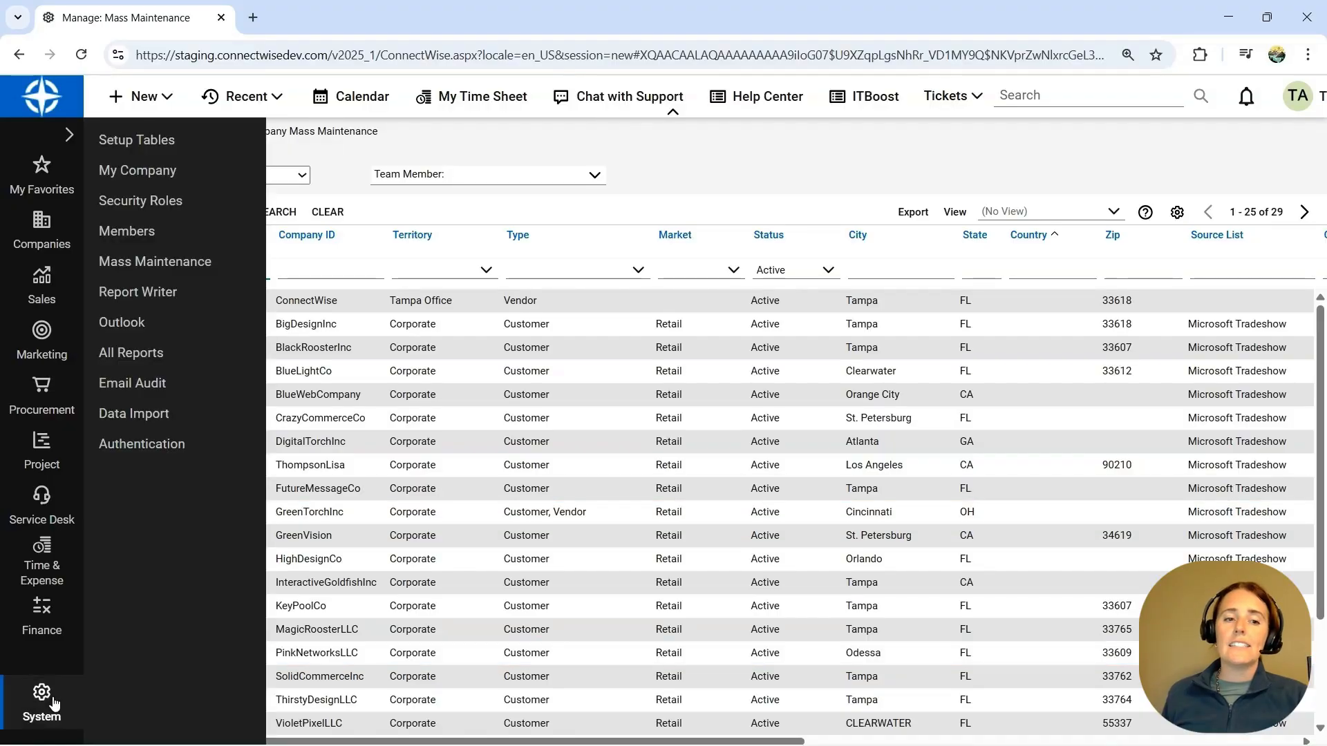
pyautogui.click(169, 262)
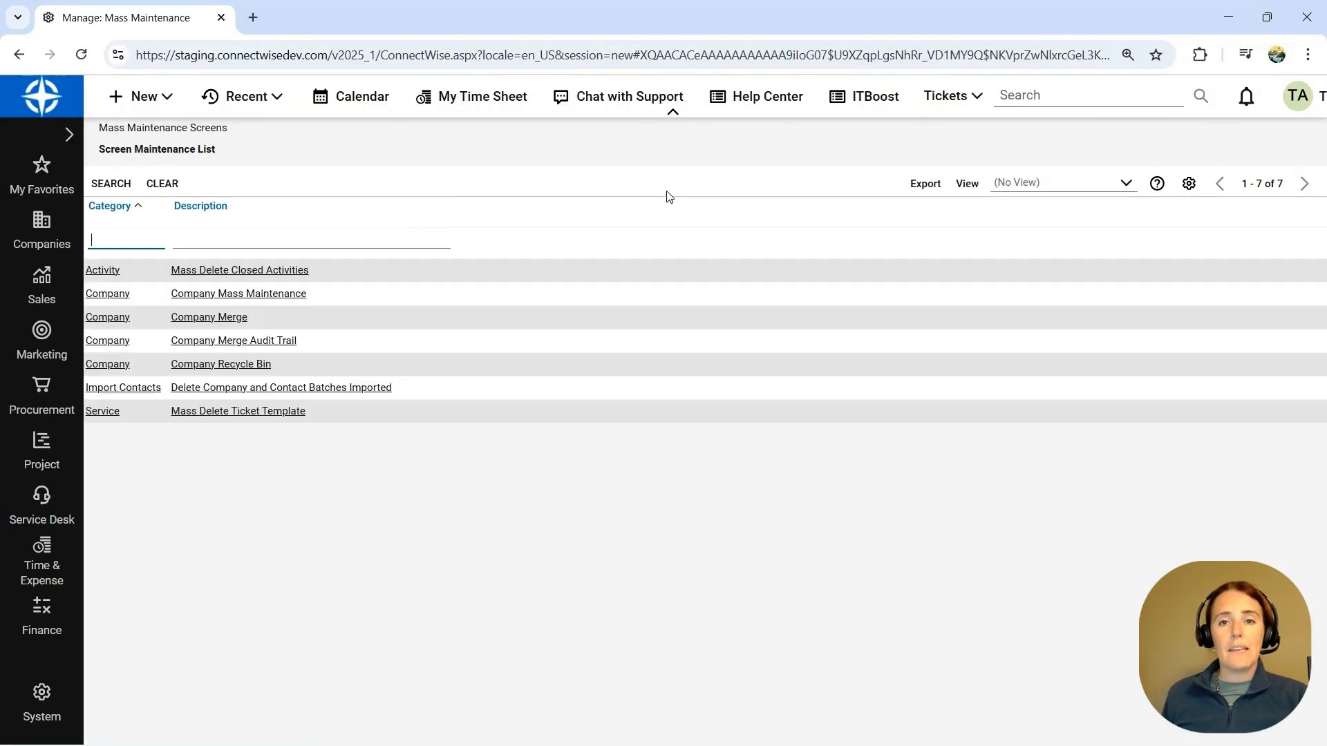